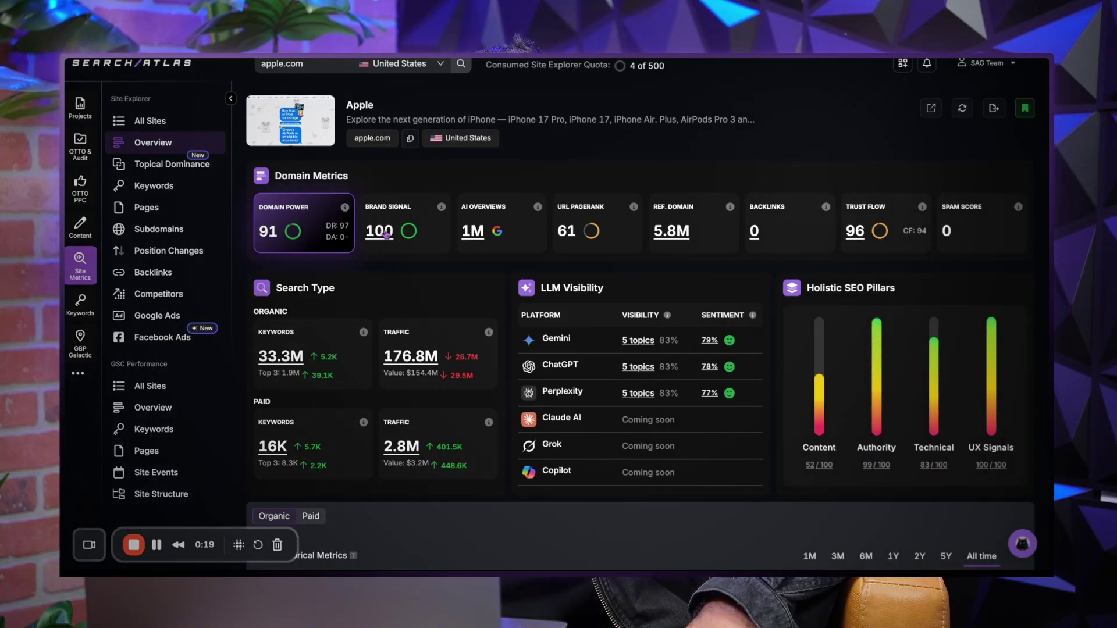
left_click(441, 206)
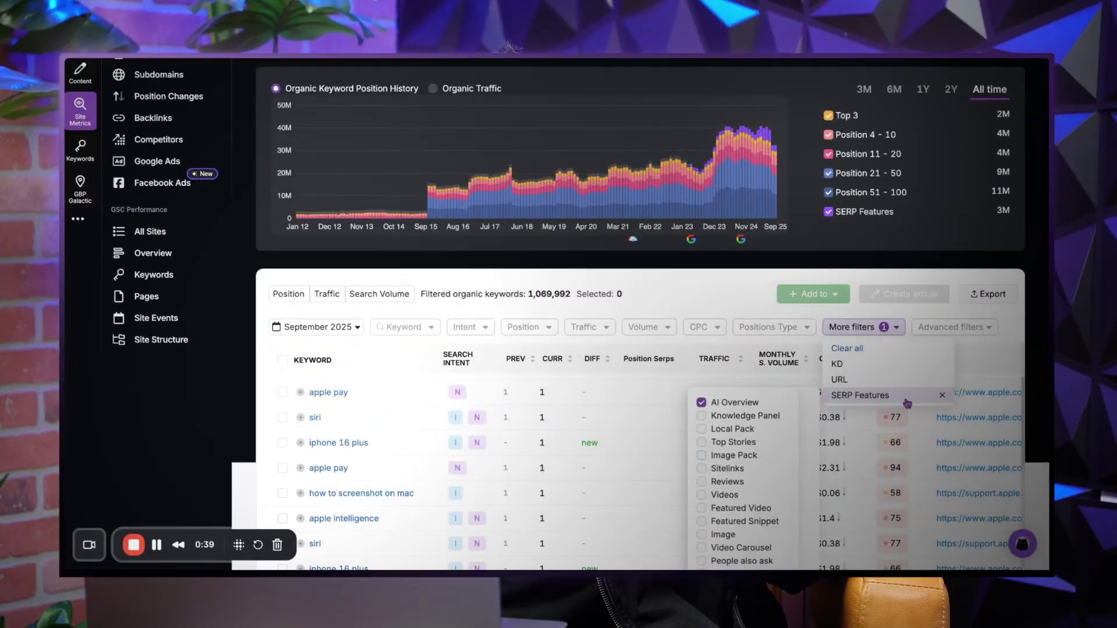
scroll(851, 399, "up", 3)
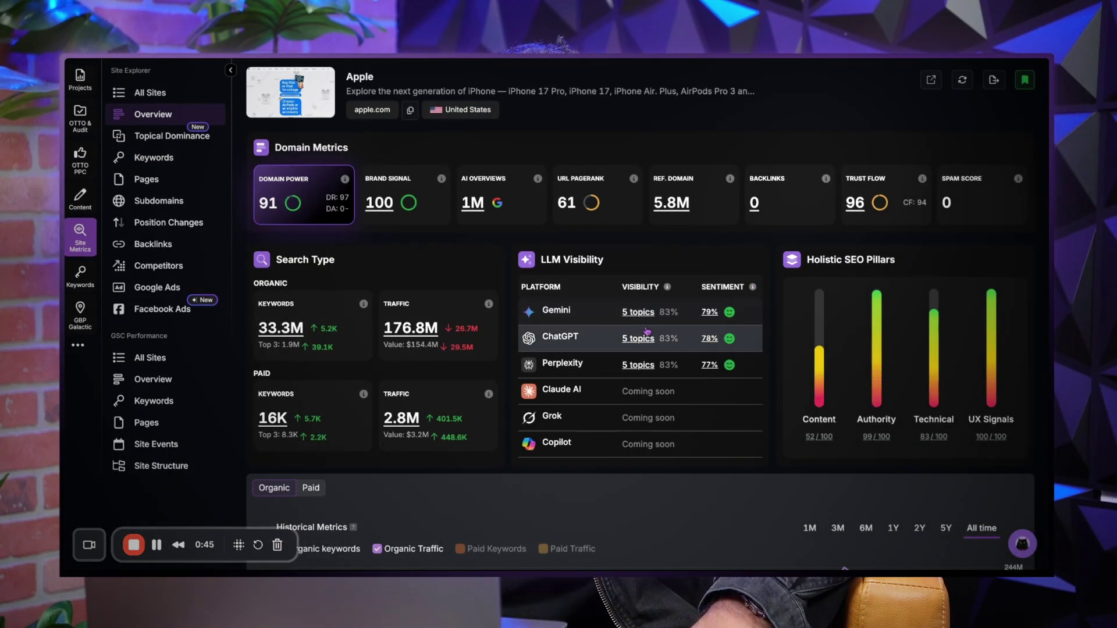
left_click(640, 363)
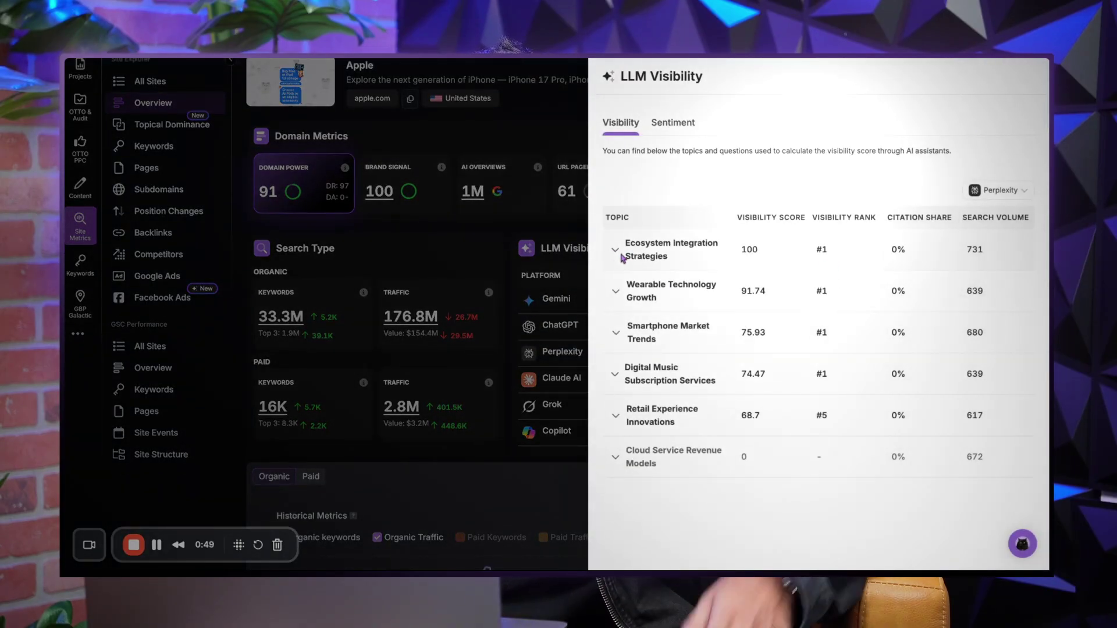
left_click(617, 254)
left_click(617, 254)
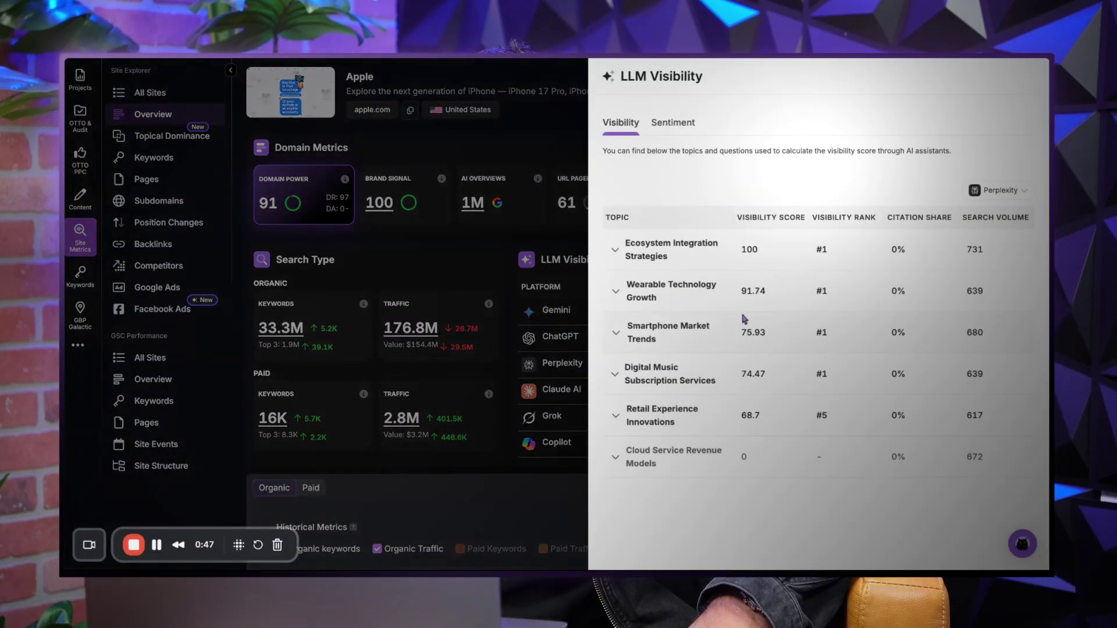
left_click(615, 252)
left_click(673, 122)
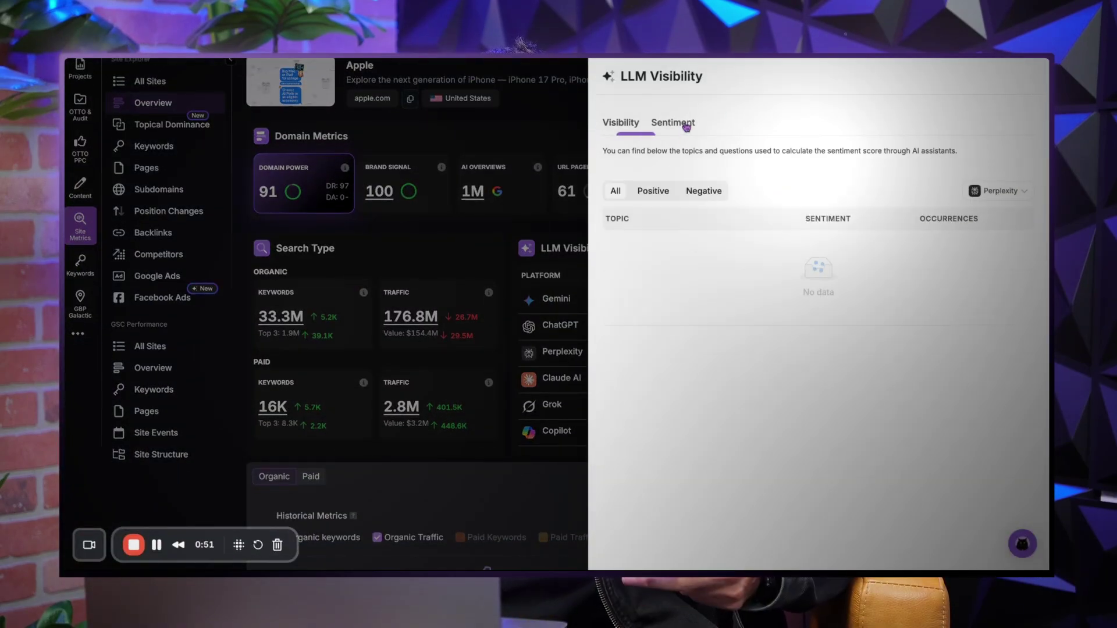
left_click(617, 244)
left_click(1021, 191)
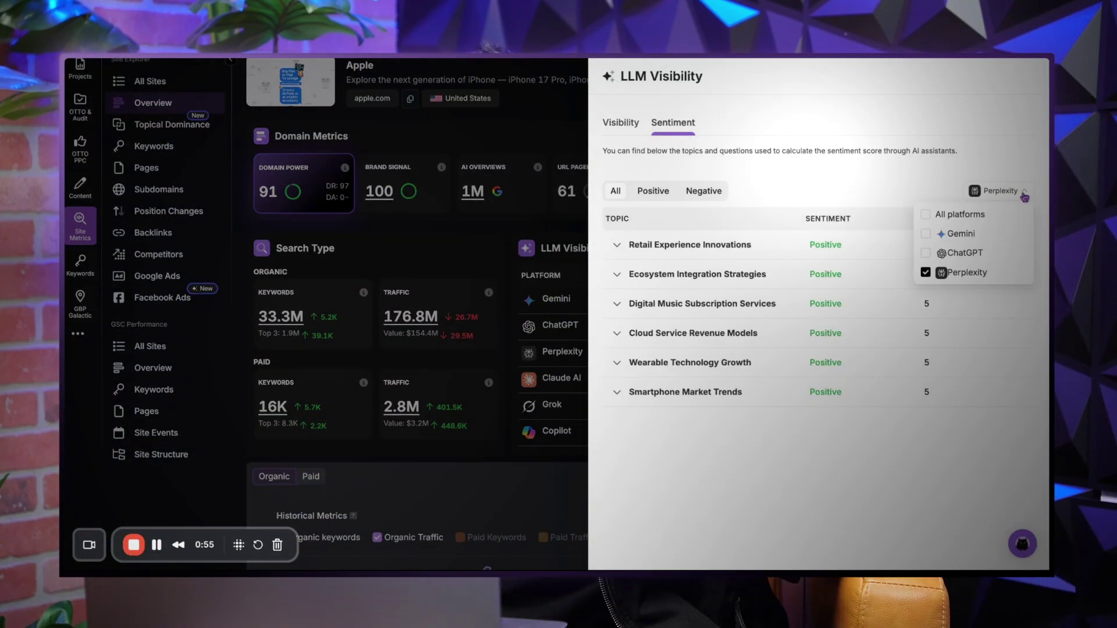
key("Escape")
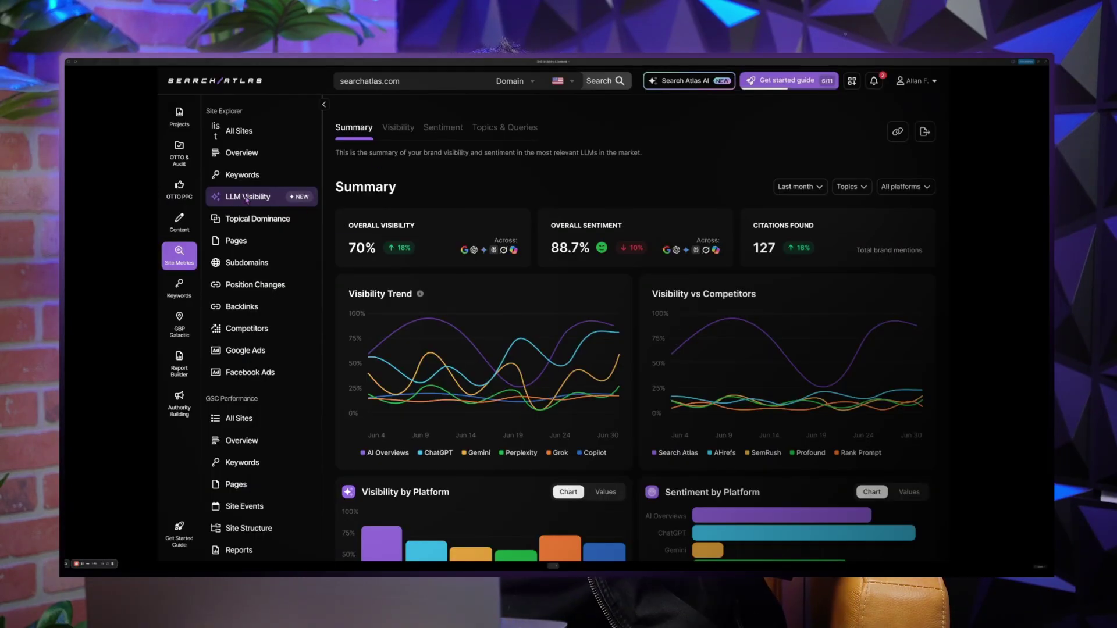
scroll(486, 207, "down", 2)
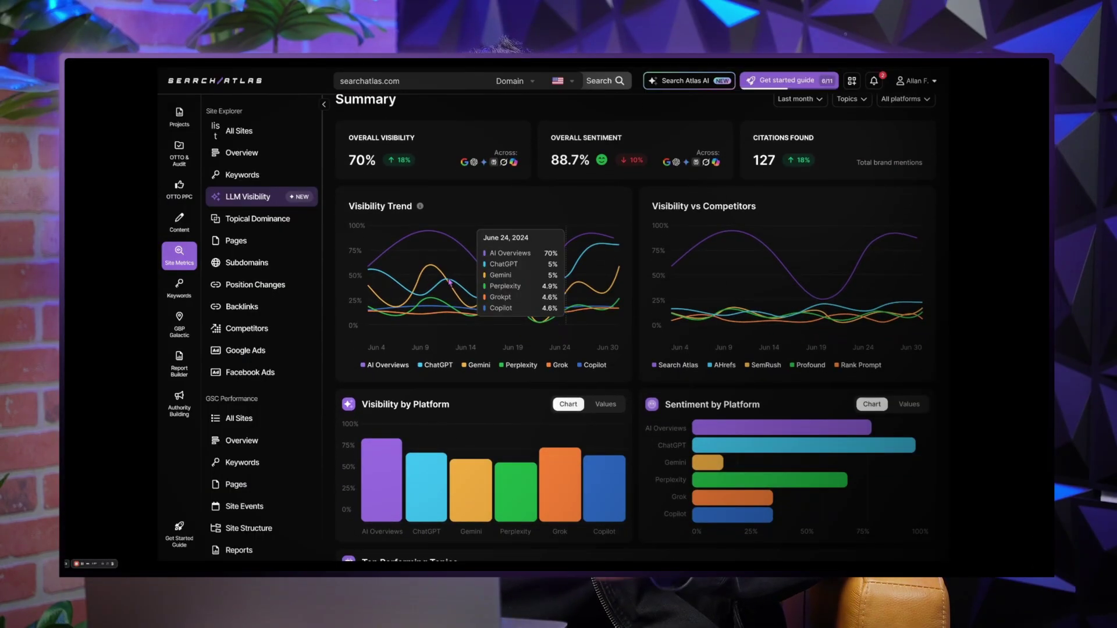
scroll(568, 297, "down", 1)
scroll(585, 305, "down", 2)
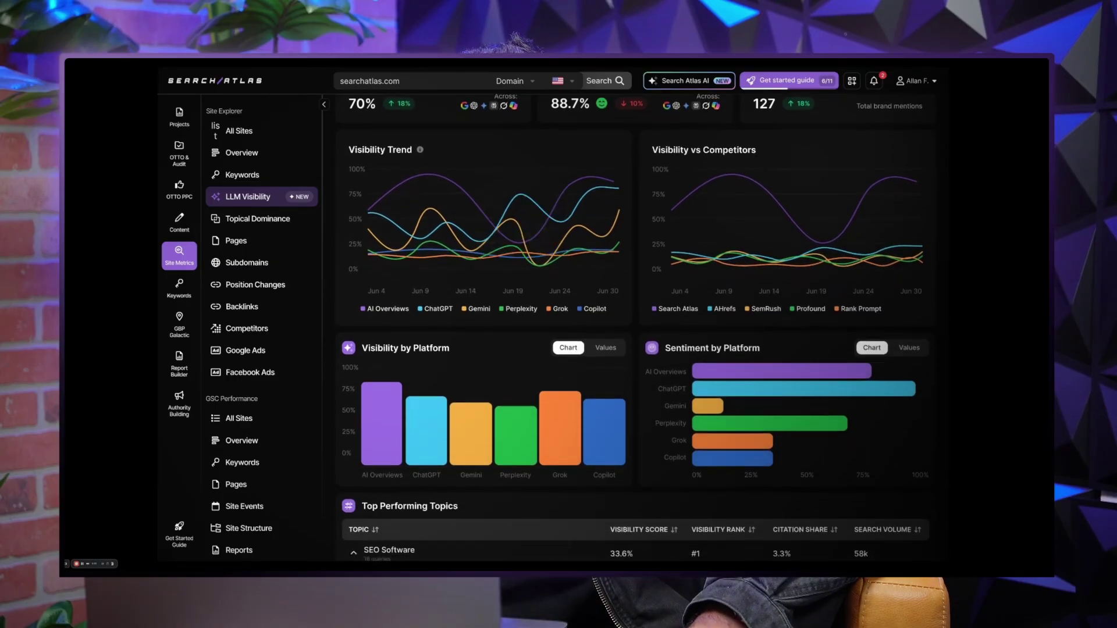
Step: Show visibility and sentiment per platform as numbers, then browse the Visibility, Sentiment and Summary views
left_click(601, 311)
scroll(745, 309, "down", 1)
left_click(906, 285)
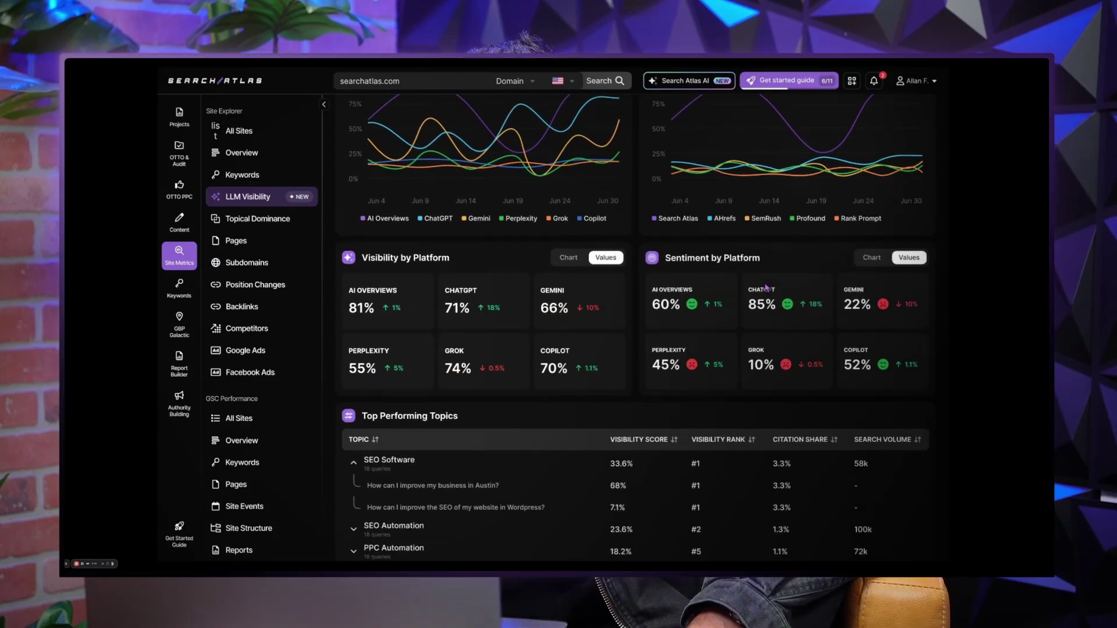
scroll(663, 291, "up", 2)
mouse_move(728, 248)
scroll(851, 247, "down", 1)
scroll(851, 247, "down", 2)
scroll(851, 248, "up", 4)
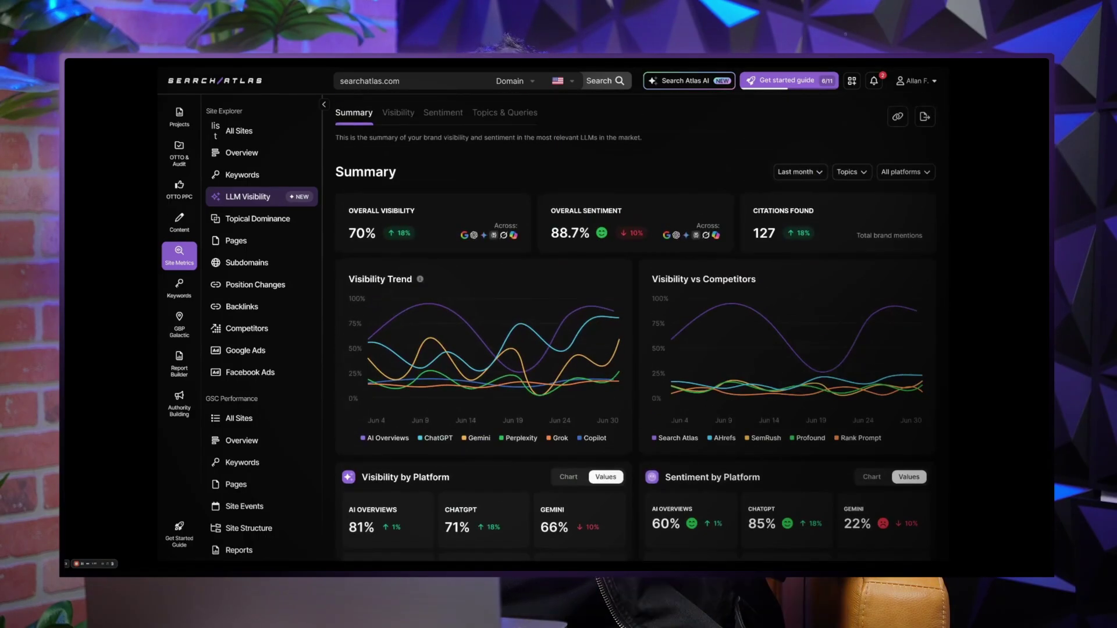
left_click(399, 114)
scroll(446, 128, "down", 3)
scroll(446, 128, "down", 1)
scroll(445, 128, "up", 4)
left_click(445, 128)
scroll(445, 128, "down", 3)
scroll(445, 129, "down", 2)
scroll(446, 128, "down", 1)
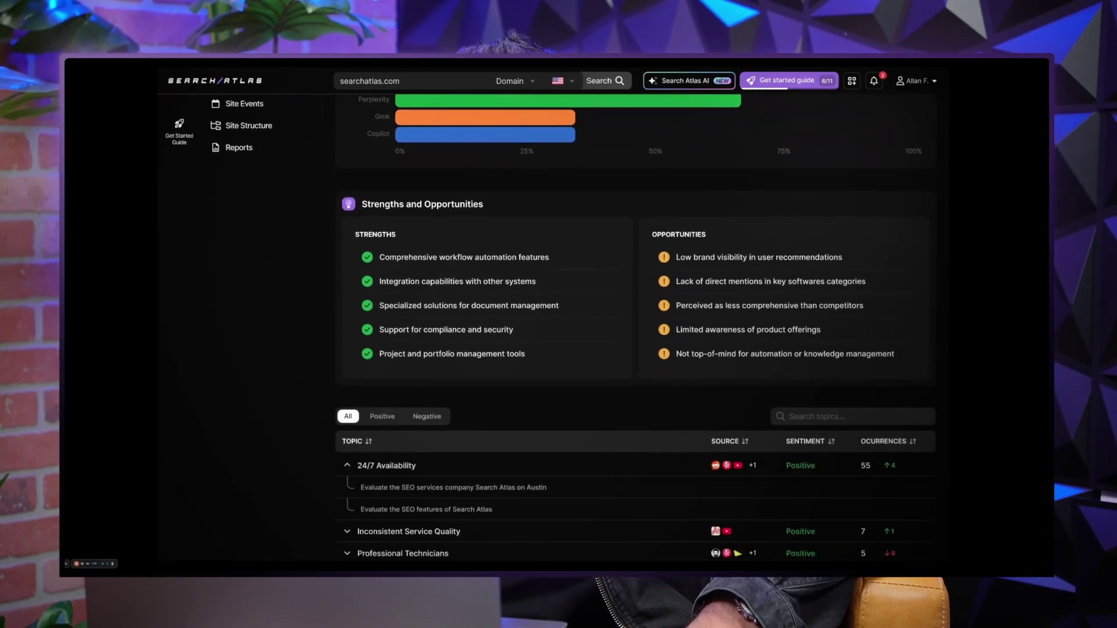
scroll(566, 314, "up", 5)
left_click(369, 131)
scroll(687, 329, "down", 1)
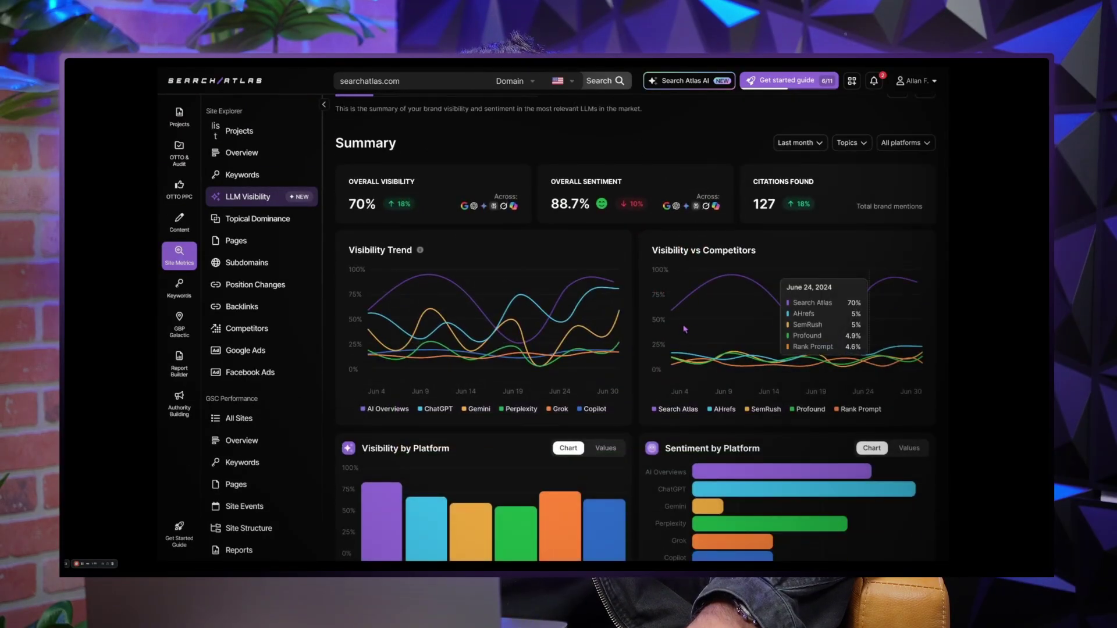
scroll(894, 310, "up", 1)
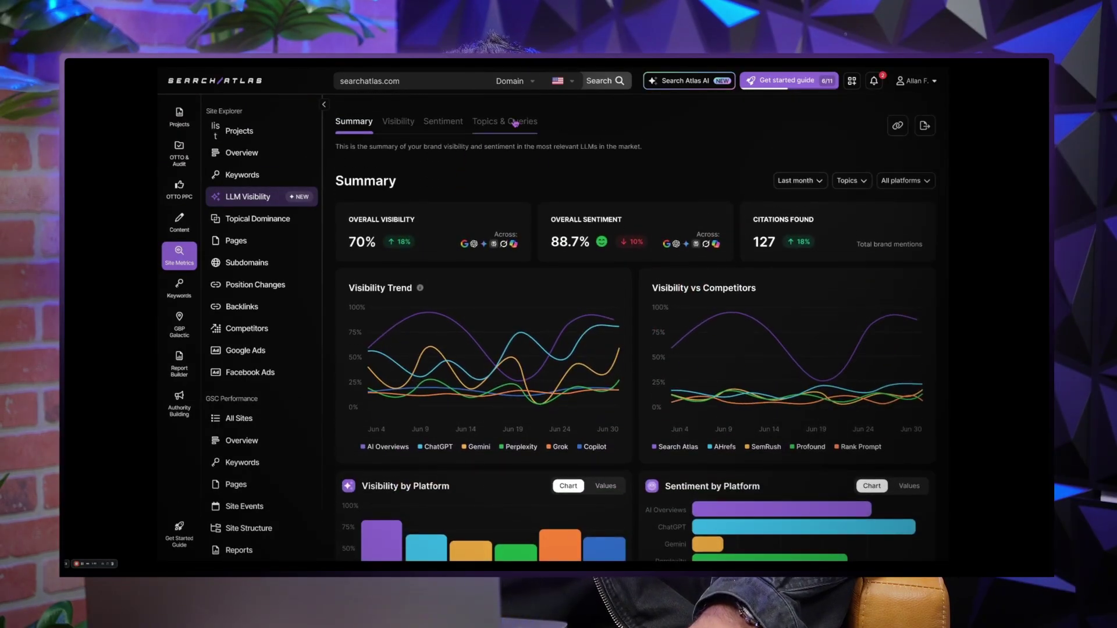
Step: In Topics & Queries, review the Austin business question's analysis and citation share, then close it
left_click(504, 128)
left_click(586, 266)
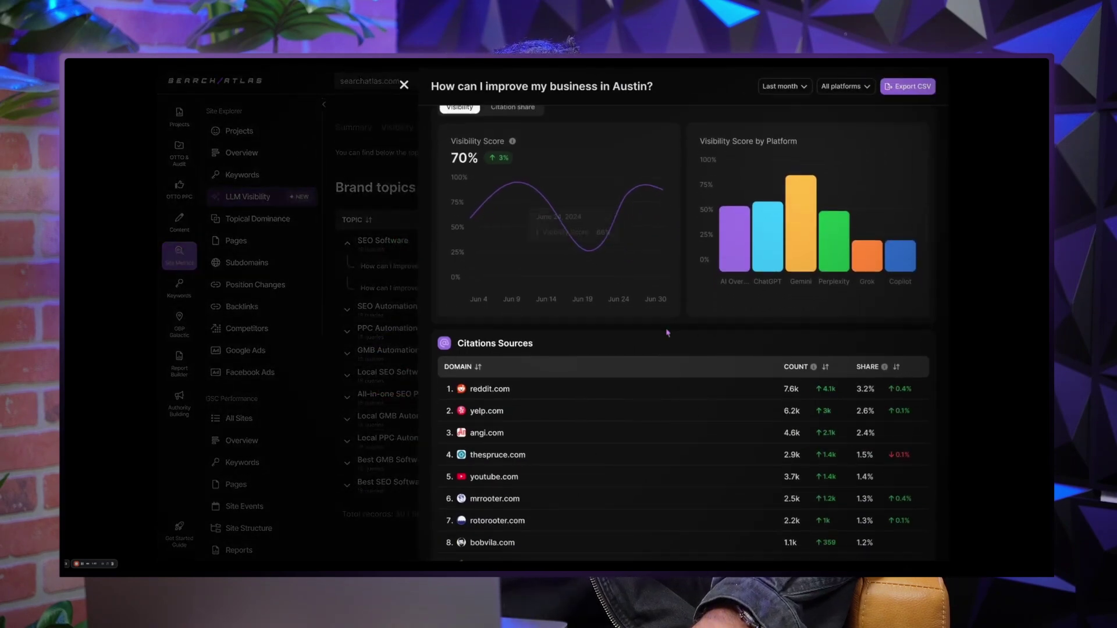
scroll(666, 330, "down", 2)
scroll(666, 329, "up", 2)
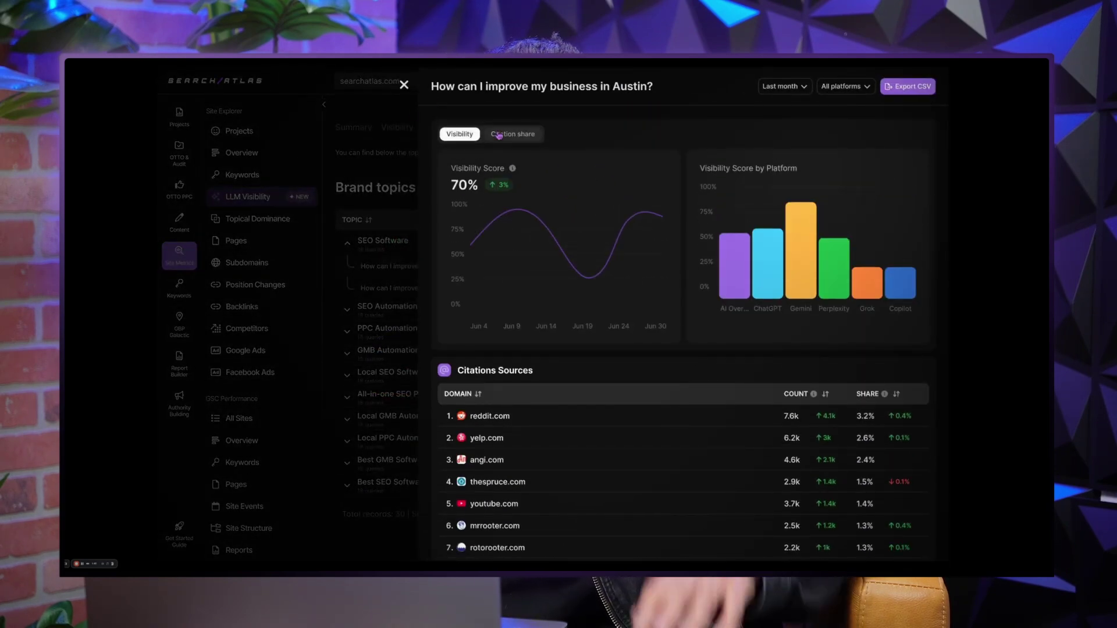
left_click(511, 133)
scroll(546, 216, "down", 1)
scroll(546, 216, "down", 1)
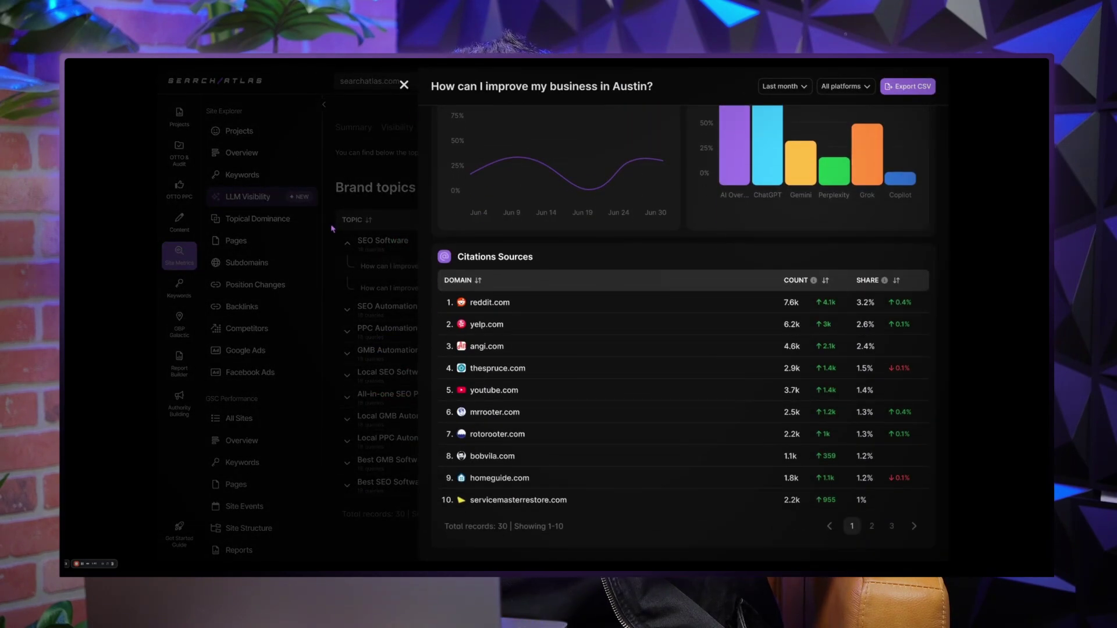
left_click(404, 84)
Step: Switch through the Sentiment and Visibility views and return to the summary dashboard
left_click(445, 129)
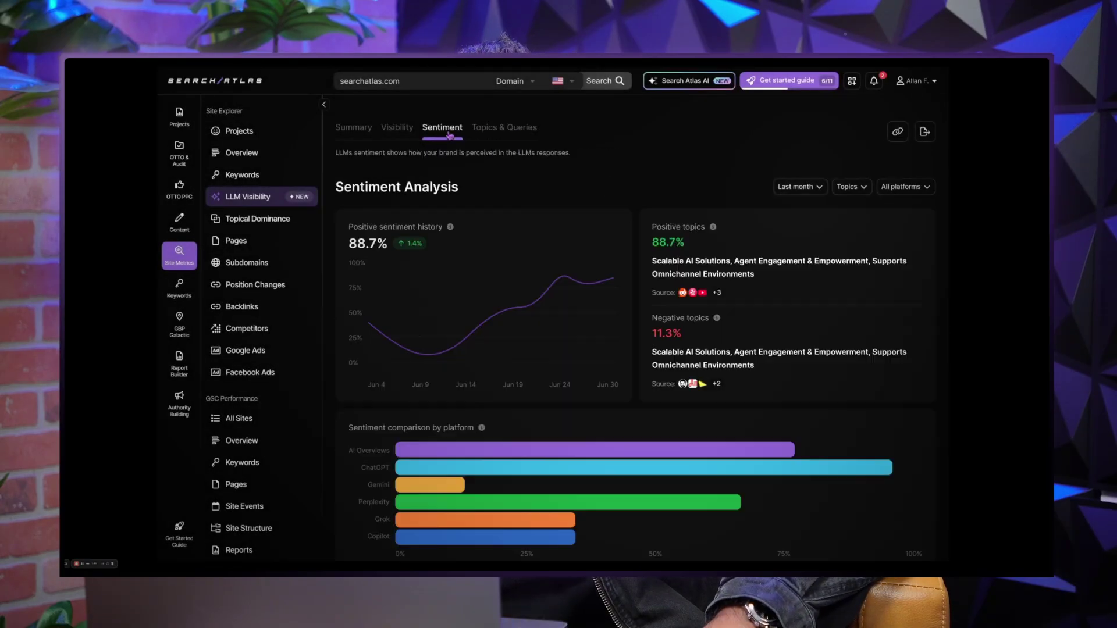
left_click(397, 129)
left_click(368, 129)
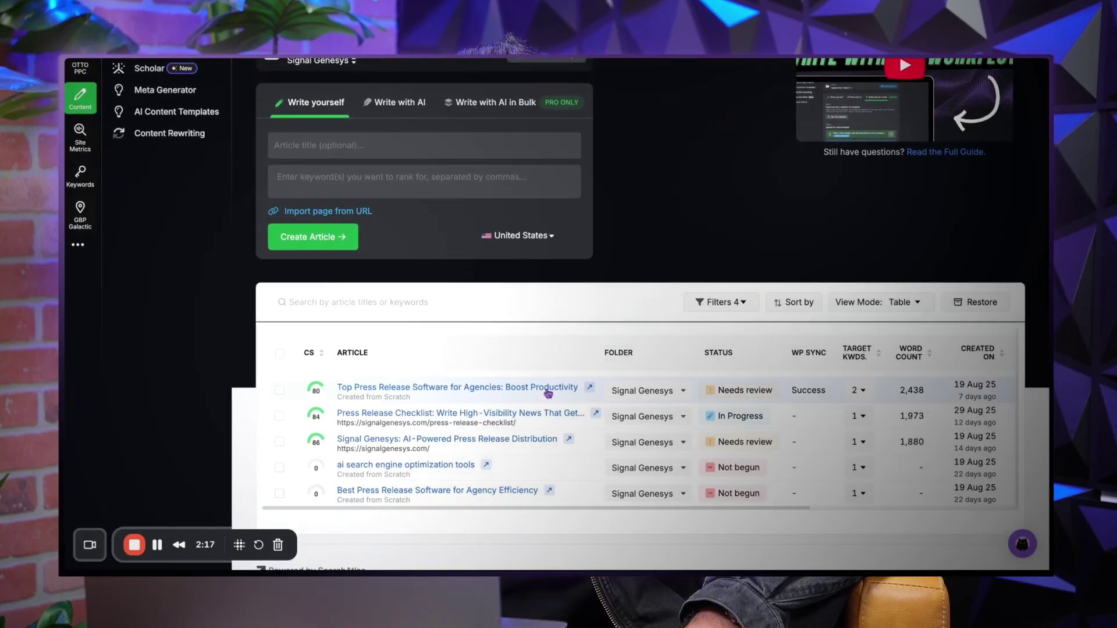
Step: Open the 'Top Press Release Software for Agencies: Boost Productivity' article from the table
left_click(549, 394)
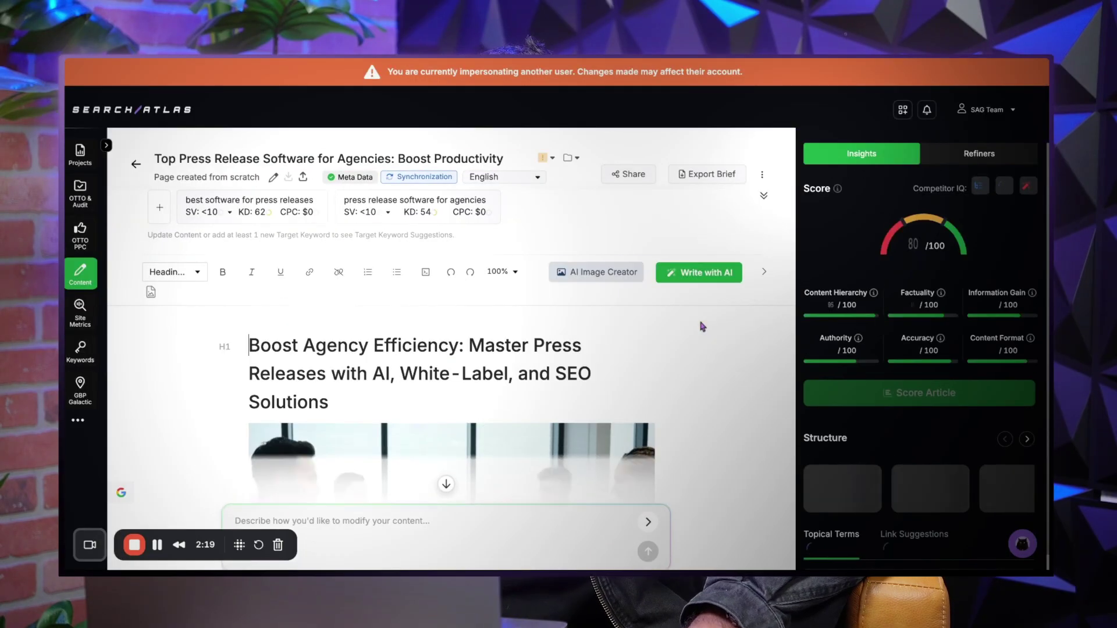
scroll(445, 384, "down", 2)
scroll(446, 385, "down", 2)
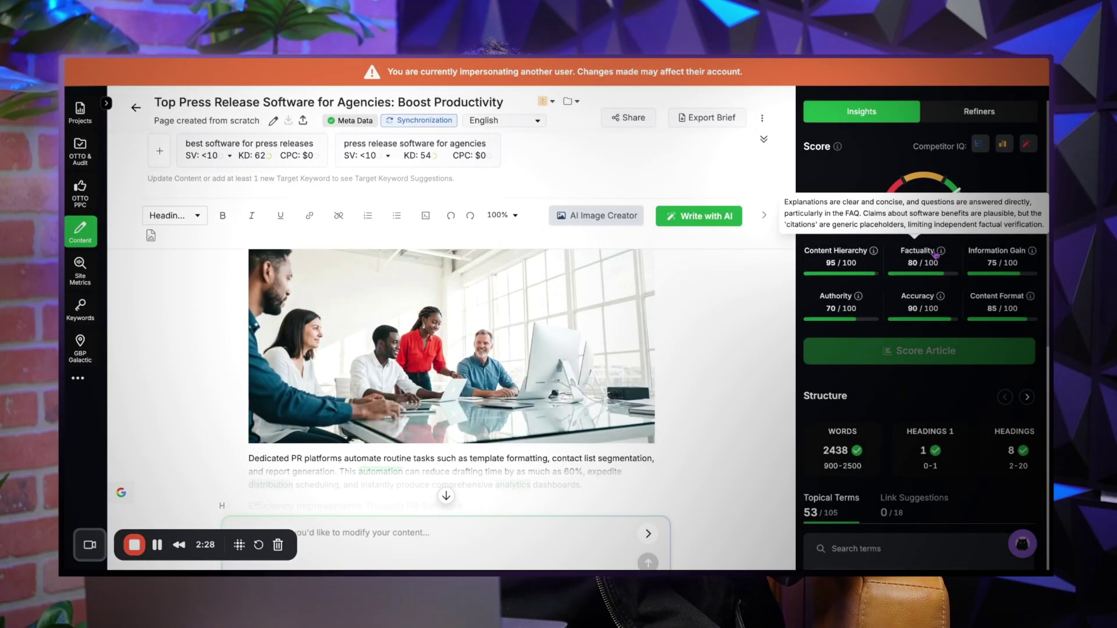
mouse_move(873, 292)
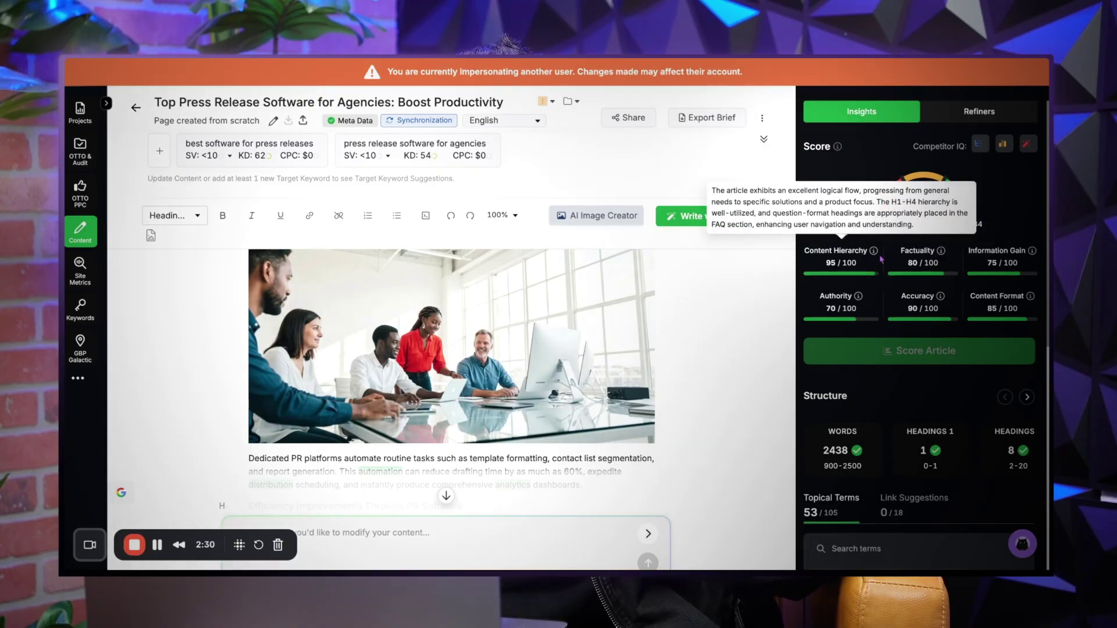
Step: Review the Information Retrieval, Headings Outline, Content Brief and Microsemantic Refiners outputs, leaving all collapsed
left_click(686, 226)
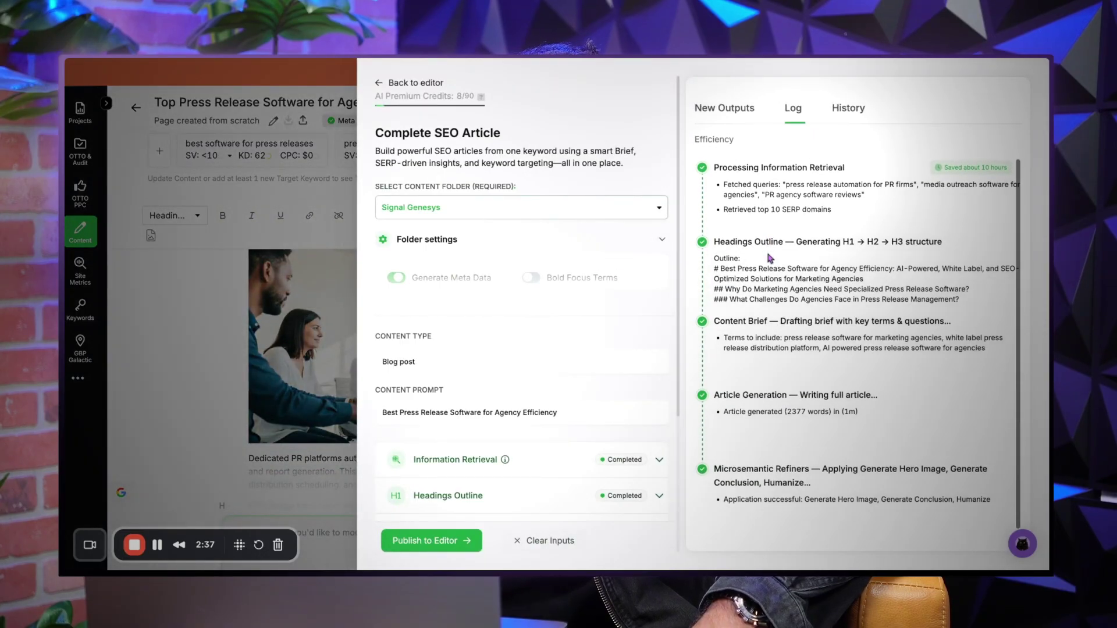
scroll(760, 278, "down", 1)
scroll(603, 338, "down", 3)
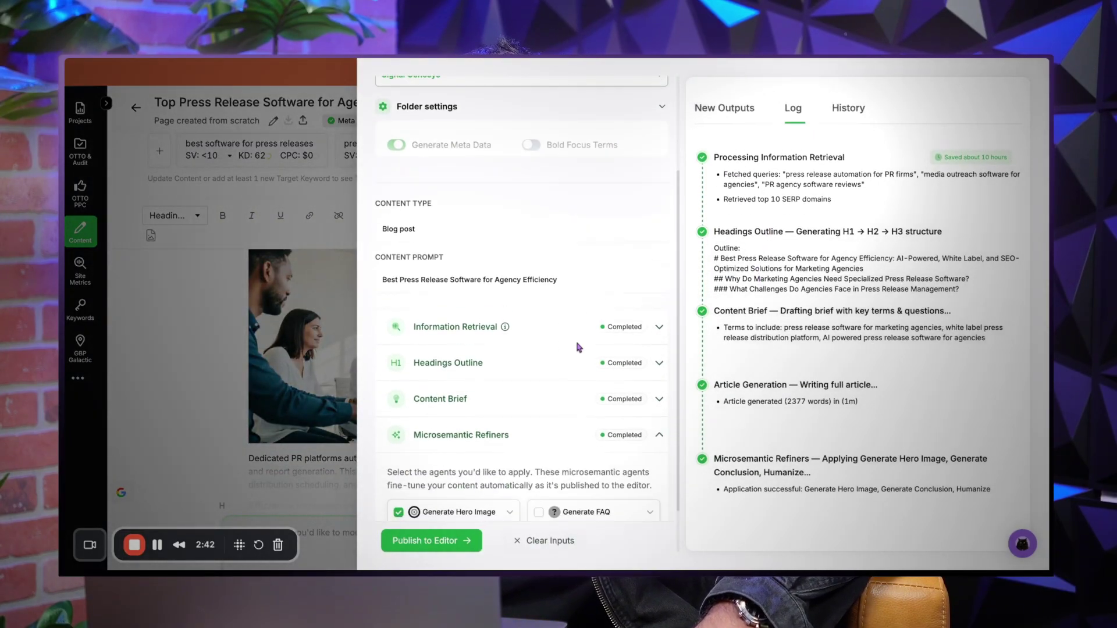
scroll(523, 349, "down", 1)
left_click(577, 286)
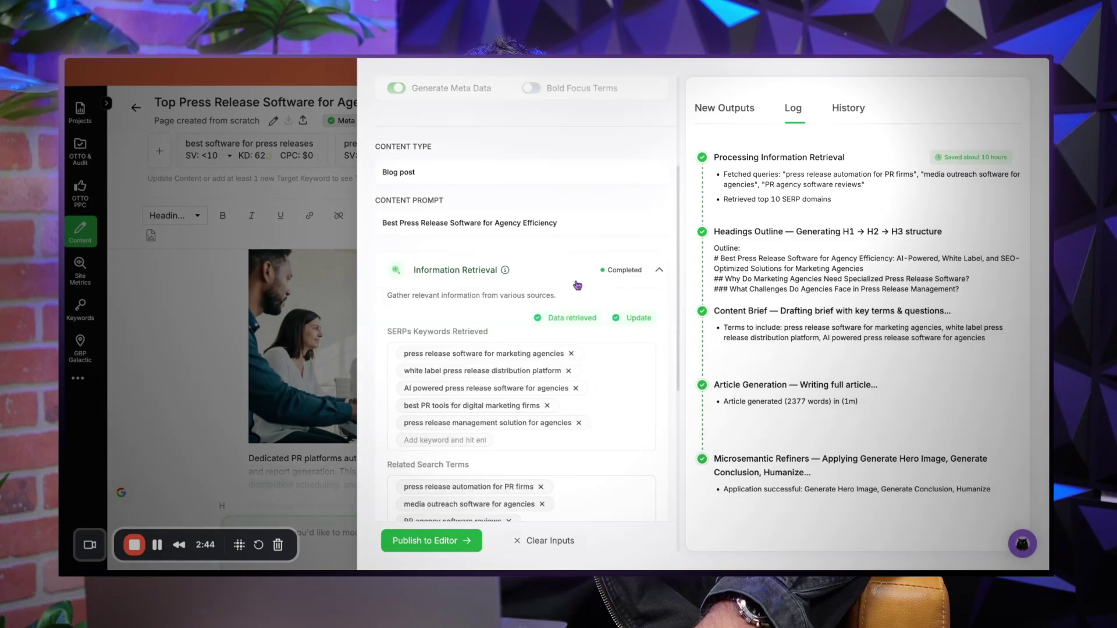
left_click(577, 283)
left_click(567, 311)
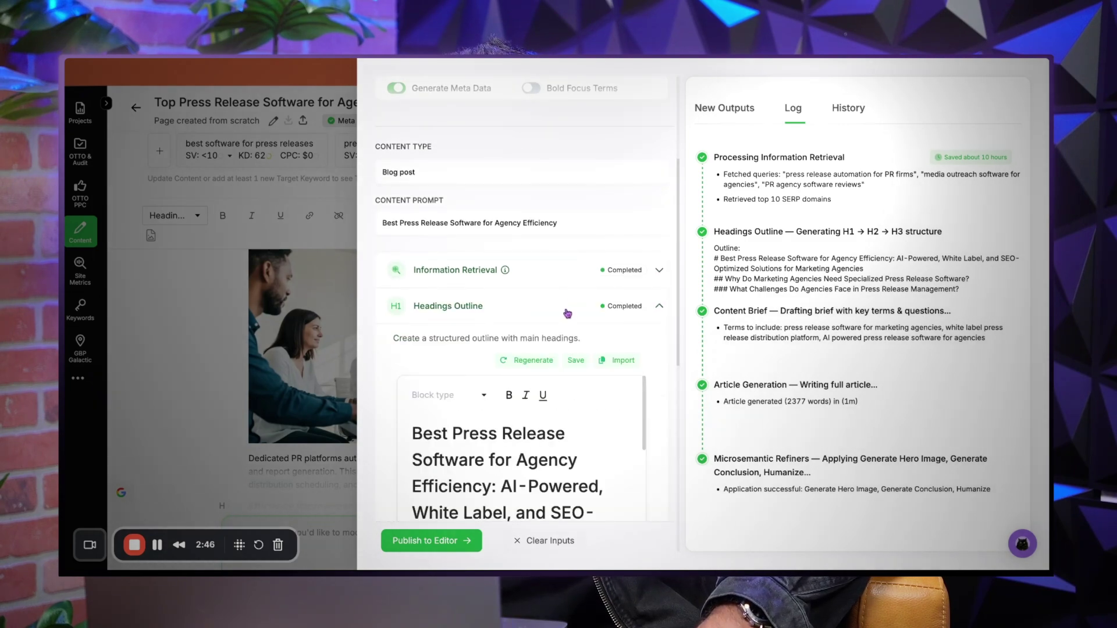
left_click(568, 308)
left_click(542, 345)
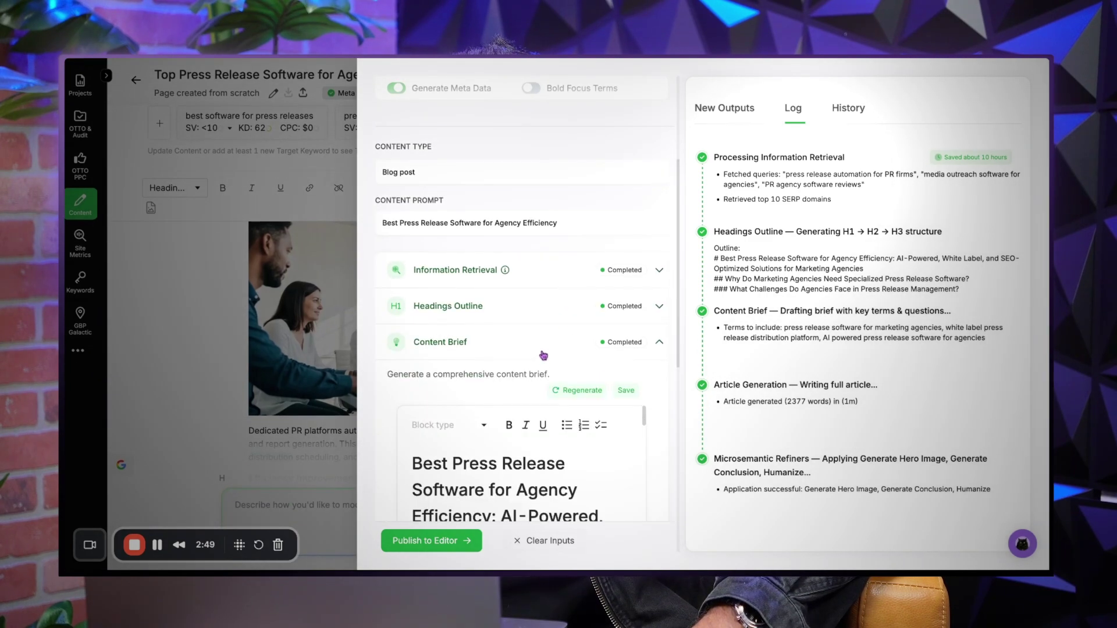
left_click(542, 356)
left_click(543, 376)
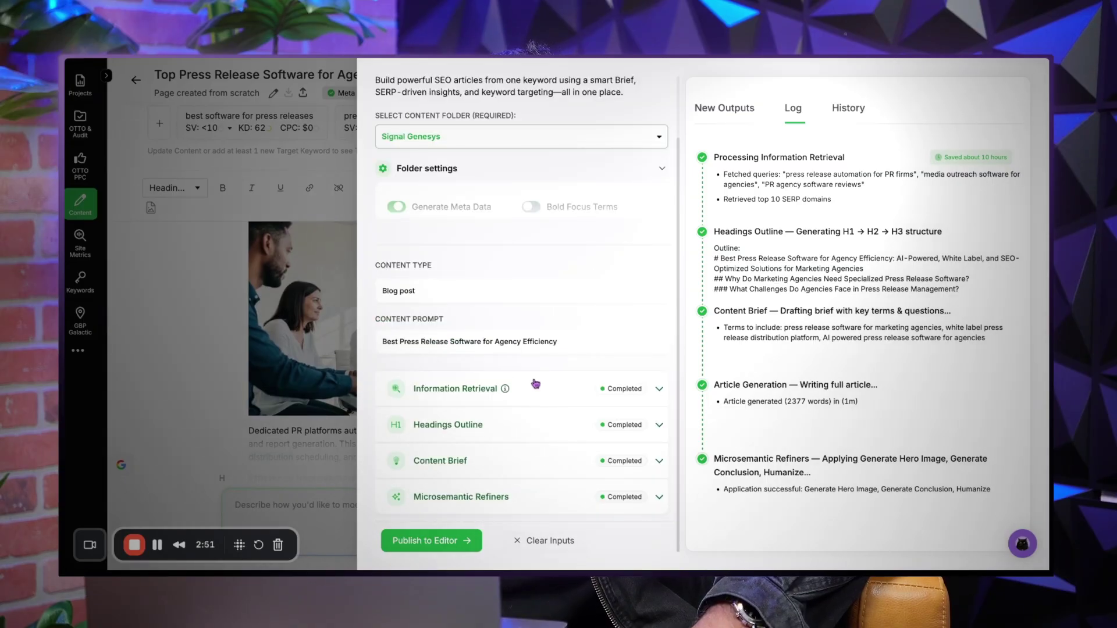
scroll(535, 385, "up", 2)
Step: Close the SEO Article workflow panel and return to the article in the editor
left_click(328, 182)
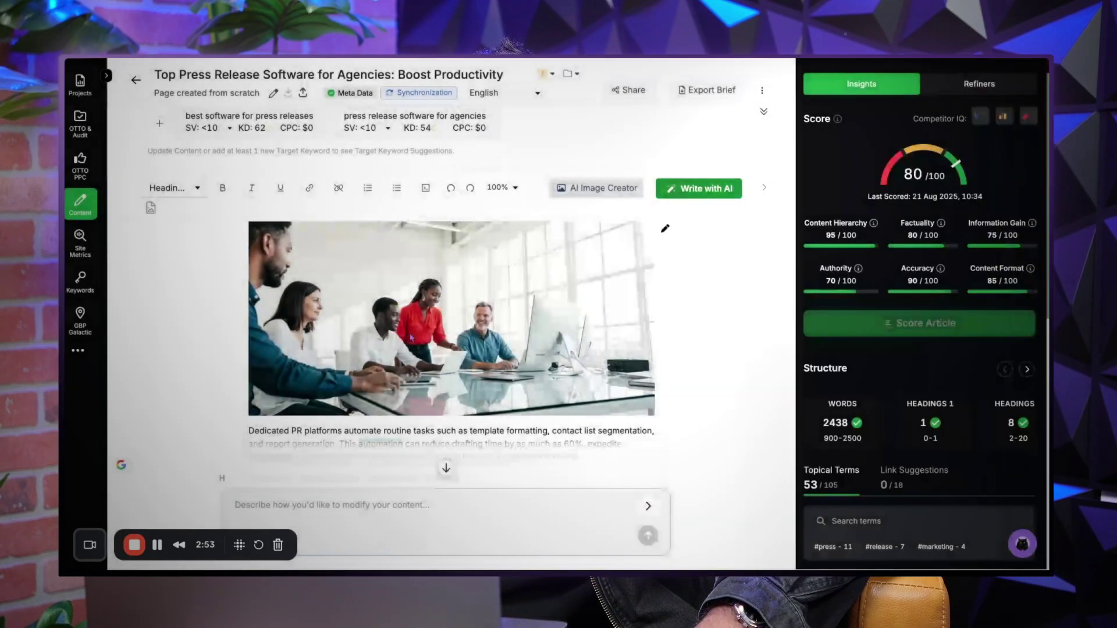
scroll(410, 338, "down", 3)
scroll(410, 338, "down", 2)
scroll(411, 338, "down", 2)
scroll(410, 337, "down", 2)
scroll(410, 338, "down", 1)
scroll(410, 338, "down", 2)
scroll(410, 338, "down", 3)
scroll(411, 338, "down", 1)
scroll(411, 338, "down", 3)
scroll(410, 338, "down", 1)
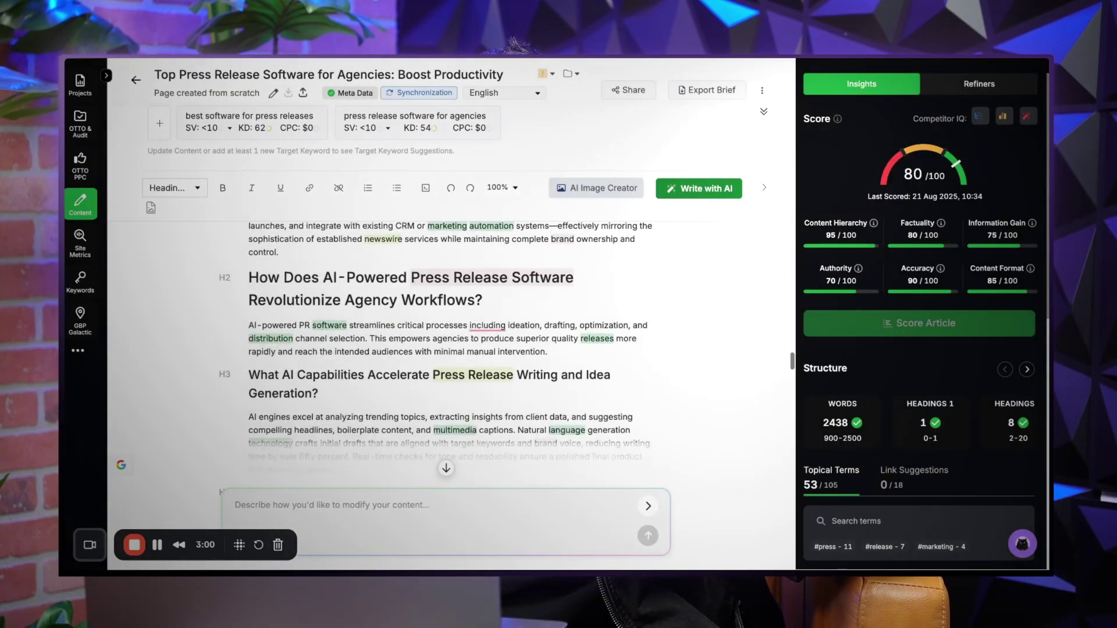
scroll(450, 349, "down", 2)
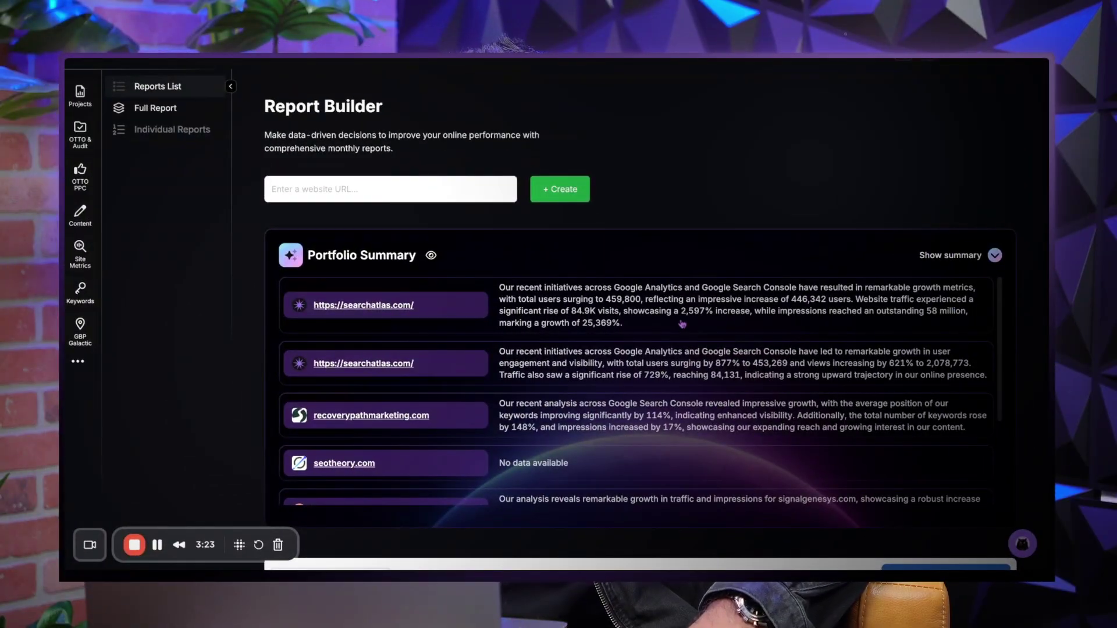
scroll(681, 324, "down", 2)
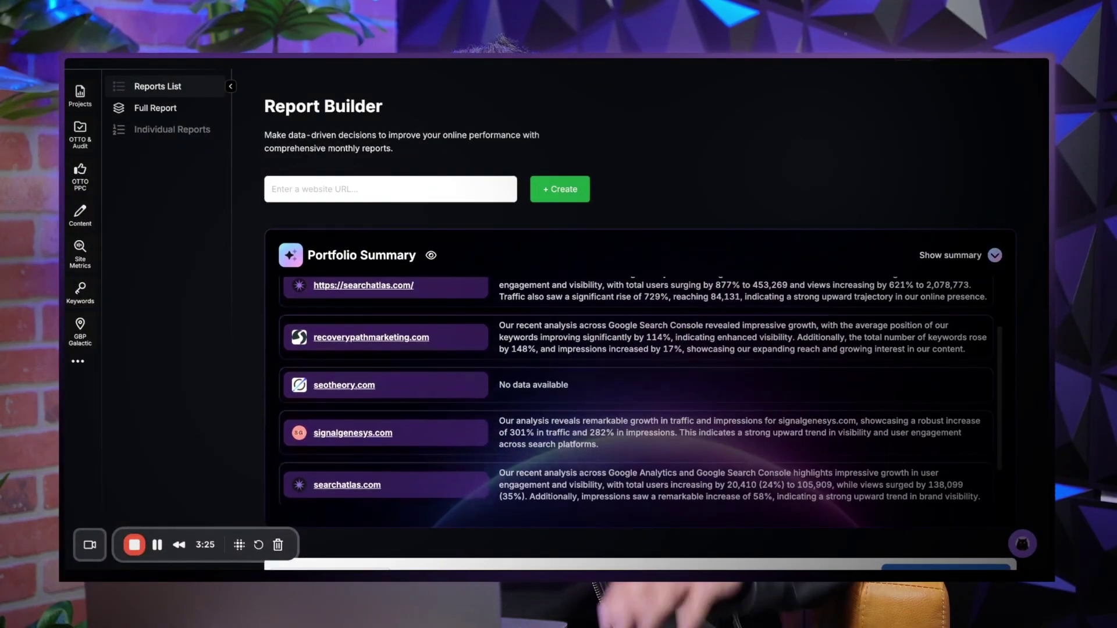
scroll(641, 388, "down", 1)
scroll(634, 318, "down", 1)
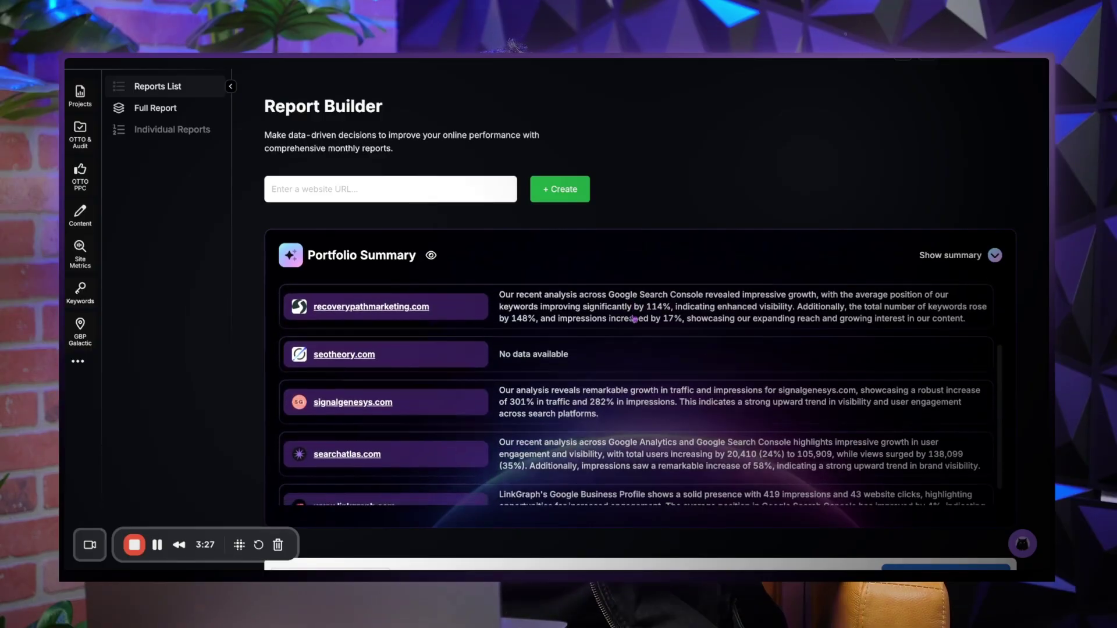
scroll(634, 318, "up", 3)
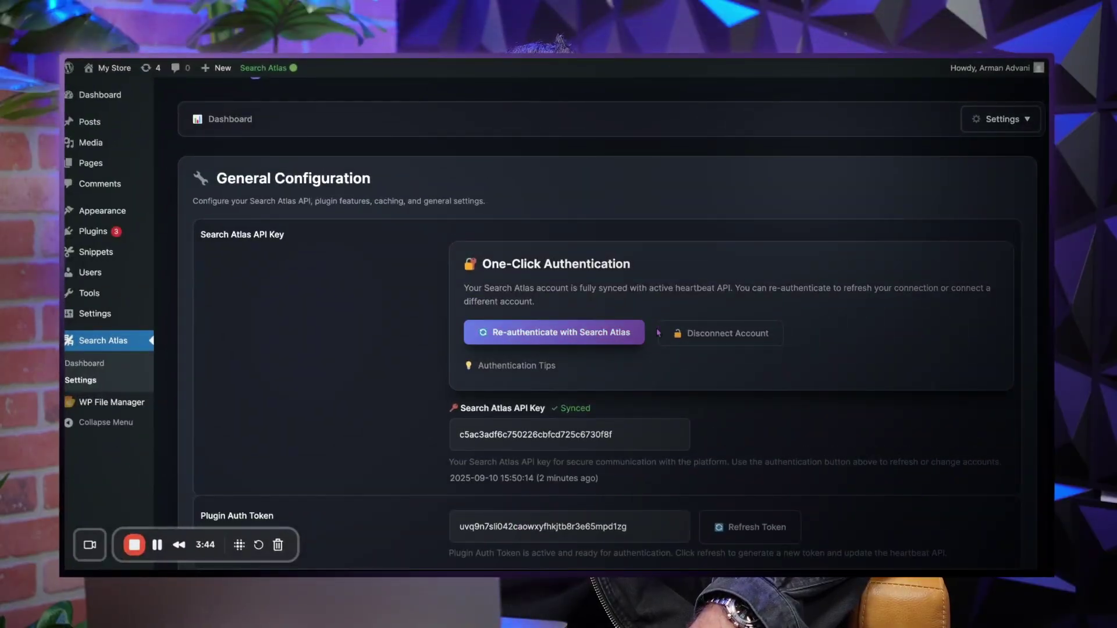
scroll(698, 339, "down", 2)
scroll(698, 339, "down", 1)
scroll(697, 339, "down", 1)
scroll(697, 338, "down", 1)
scroll(611, 322, "down", 1)
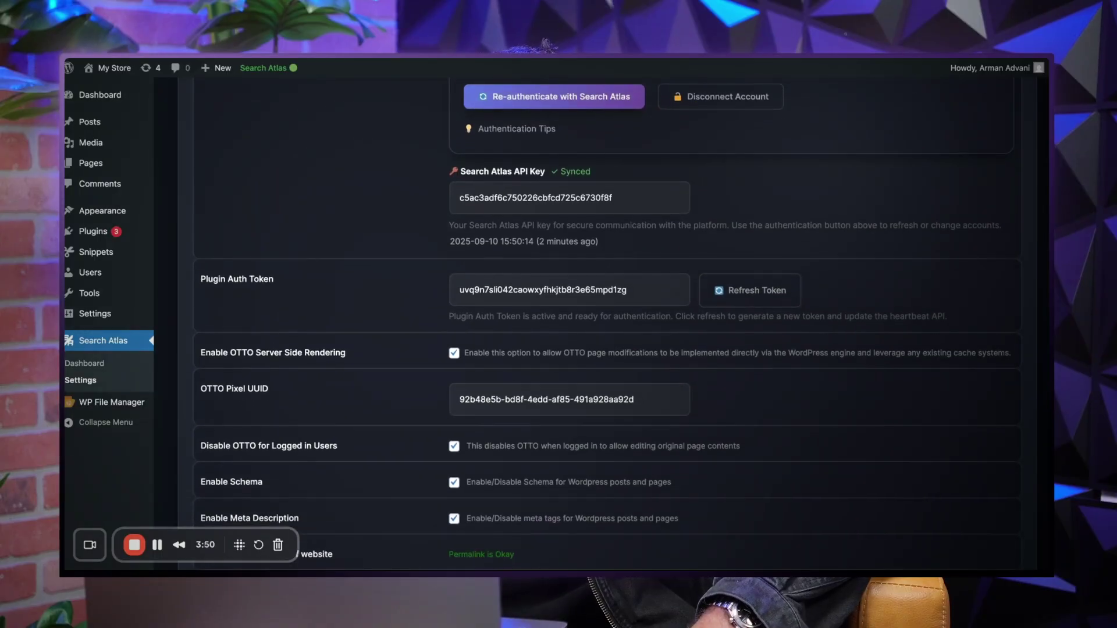
scroll(610, 323, "down", 1)
scroll(604, 323, "down", 1)
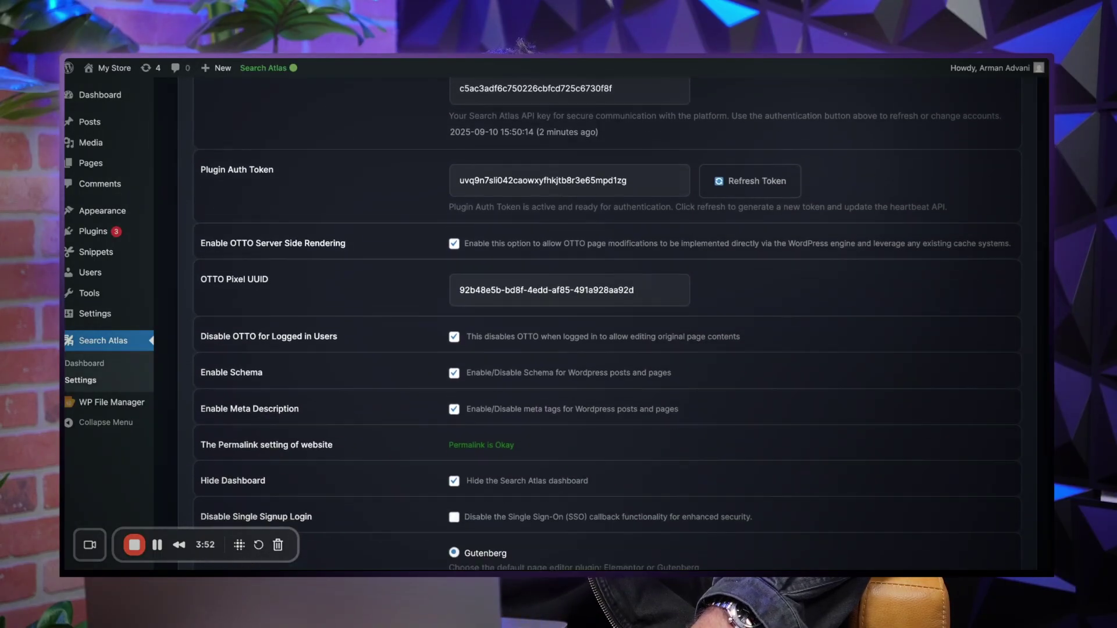
scroll(603, 323, "down", 1)
scroll(686, 340, "down", 1)
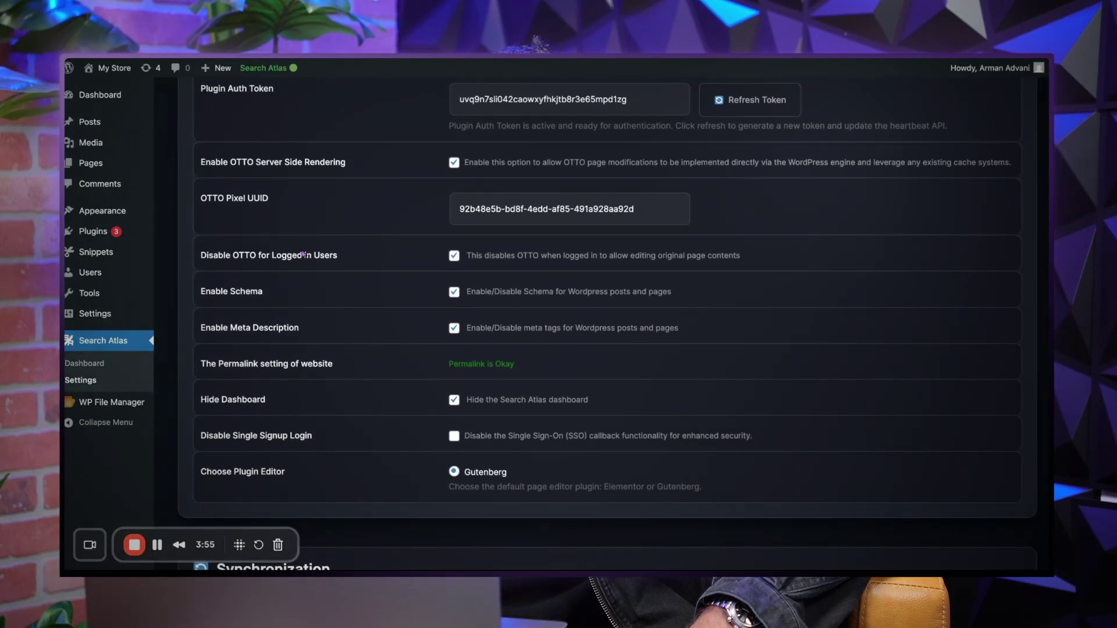
scroll(257, 385, "down", 1)
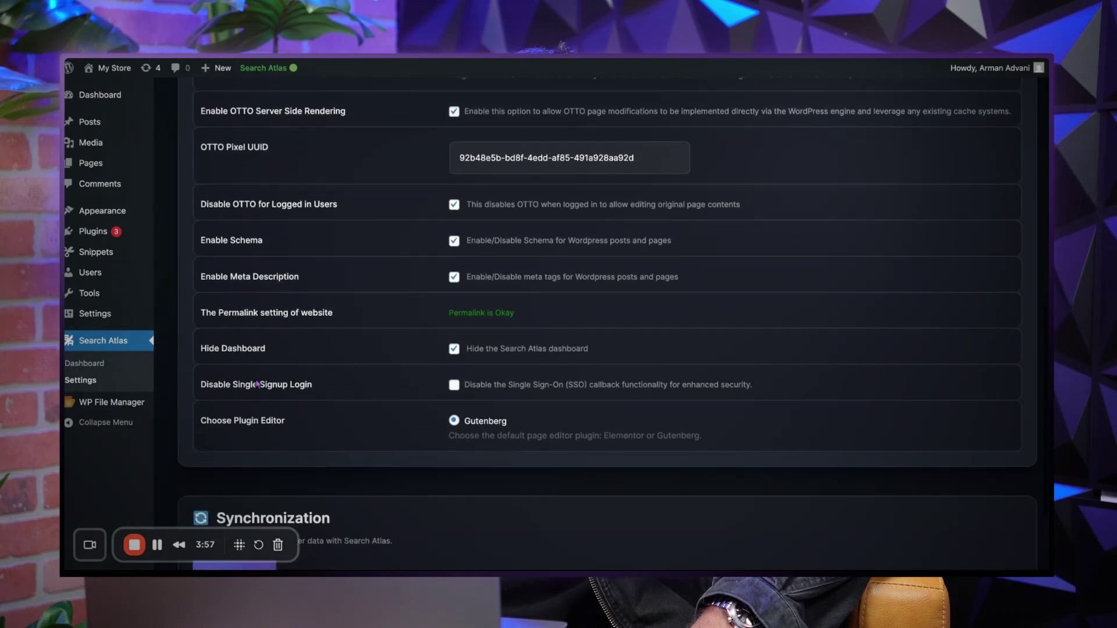
scroll(253, 402, "down", 1)
scroll(236, 436, "down", 1)
Step: Run Sync Now so the WordPress plugin's data syncs with Search Atlas
left_click(224, 463)
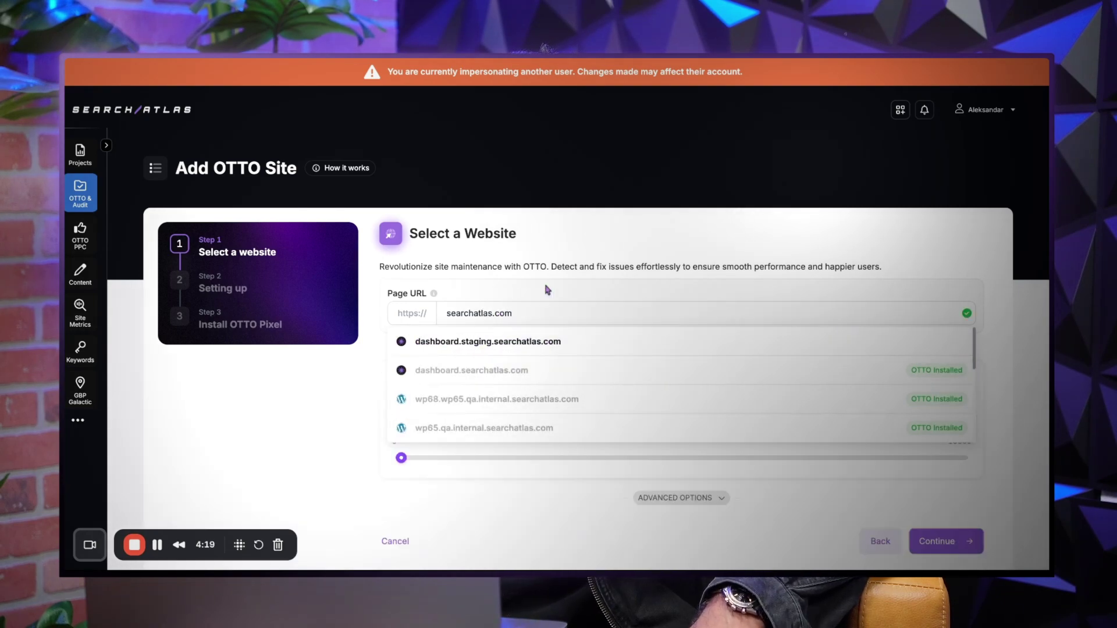
Step: Confirm searchatlas.com as the OTTO site to add and reveal the advanced crawl options
left_click(625, 297)
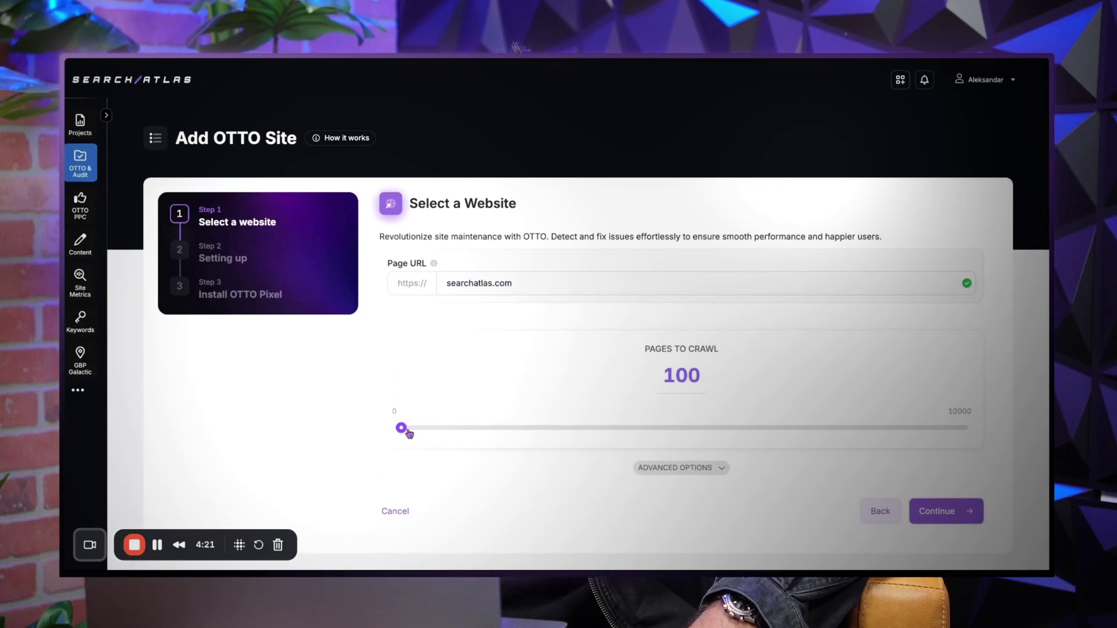
left_click_drag(406, 434, 527, 428)
left_click(664, 468)
scroll(655, 469, "down", 3)
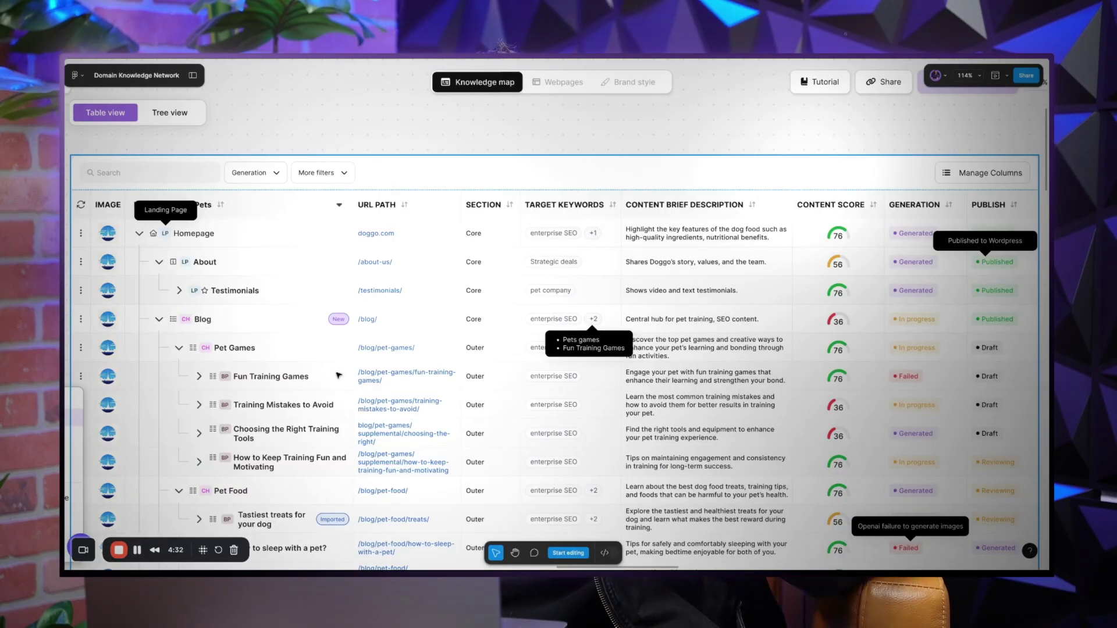
scroll(337, 375, "down", 2)
scroll(559, 349, "down", 3)
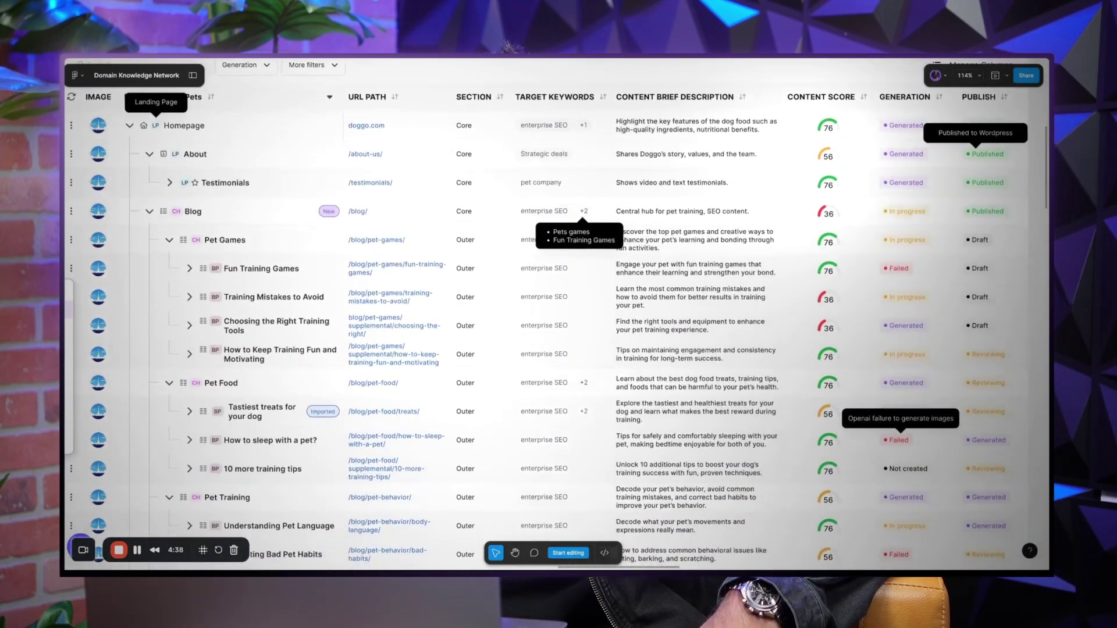
scroll(559, 350, "down", 3)
scroll(559, 350, "down", 2)
scroll(558, 350, "down", 3)
scroll(559, 349, "down", 2)
scroll(560, 350, "down", 1)
scroll(559, 349, "down", 3)
scroll(559, 349, "down", 2)
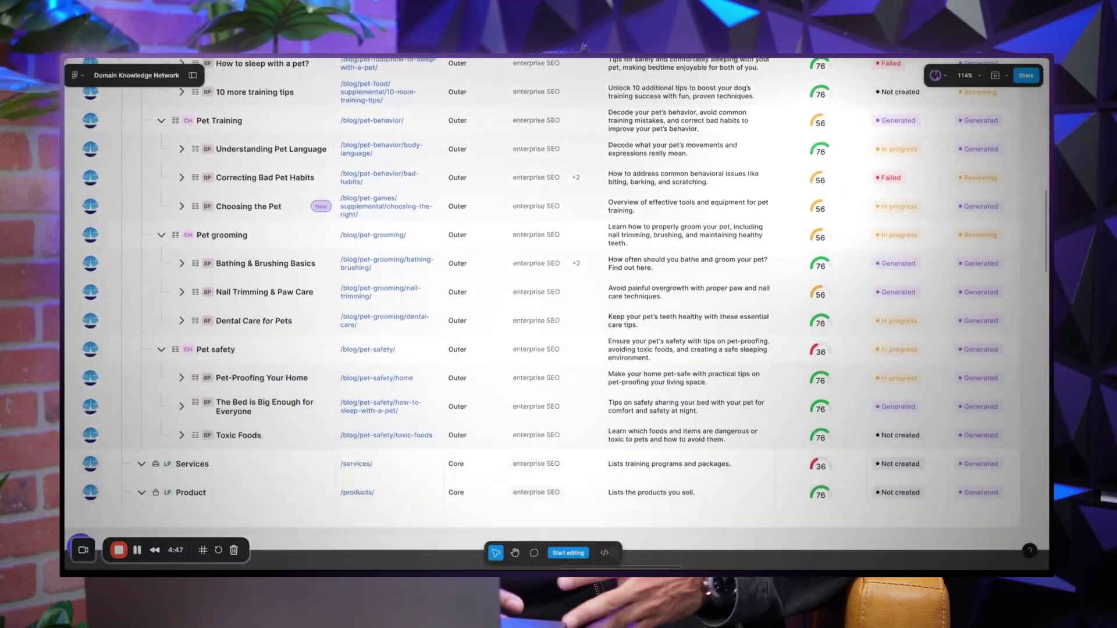
scroll(559, 350, "up", 2)
scroll(558, 350, "up", 2)
scroll(558, 349, "up", 2)
scroll(559, 350, "up", 2)
scroll(559, 349, "up", 2)
scroll(558, 349, "up", 1)
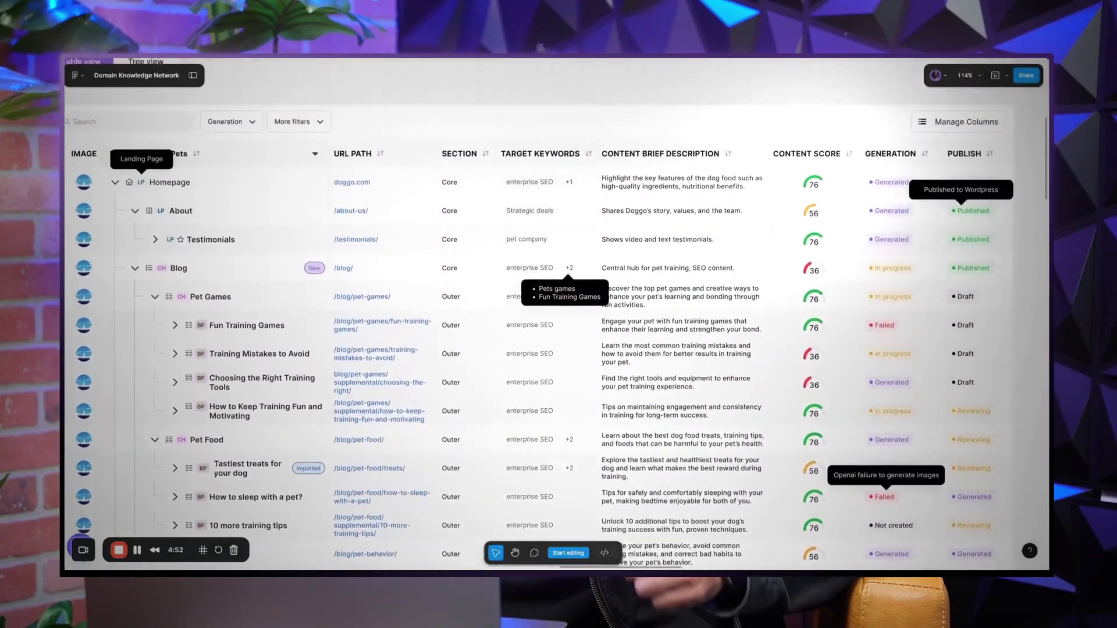
scroll(558, 349, "up", 1)
scroll(559, 349, "up", 1)
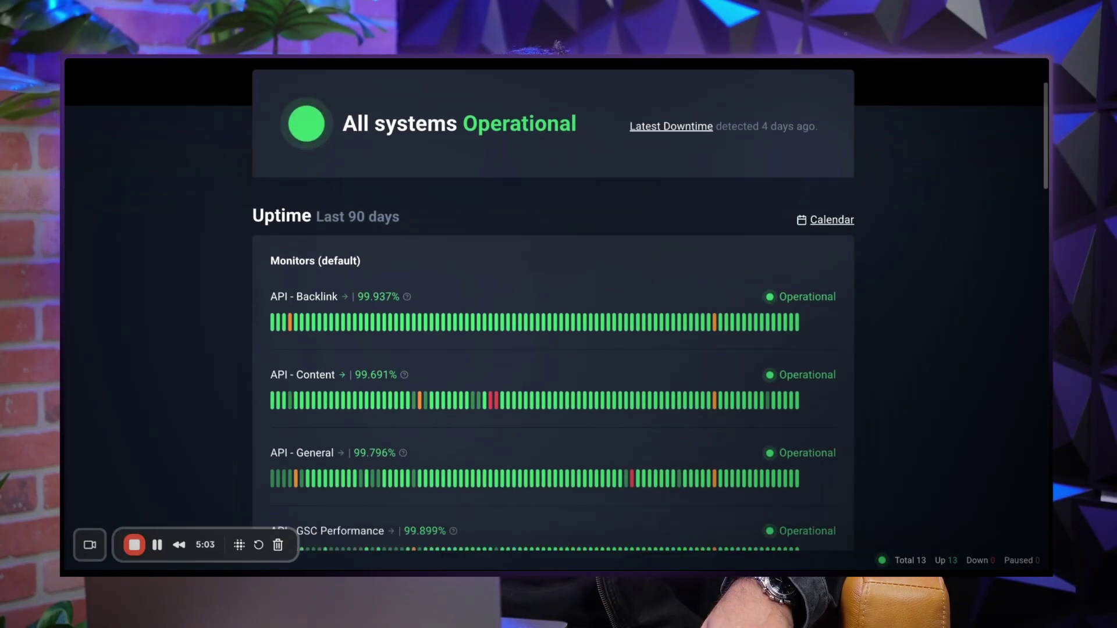
scroll(292, 408, "down", 1)
scroll(292, 407, "down", 1)
scroll(291, 406, "down", 3)
scroll(279, 351, "down", 1)
scroll(279, 352, "down", 3)
scroll(279, 352, "down", 2)
scroll(280, 351, "down", 1)
scroll(280, 351, "down", 2)
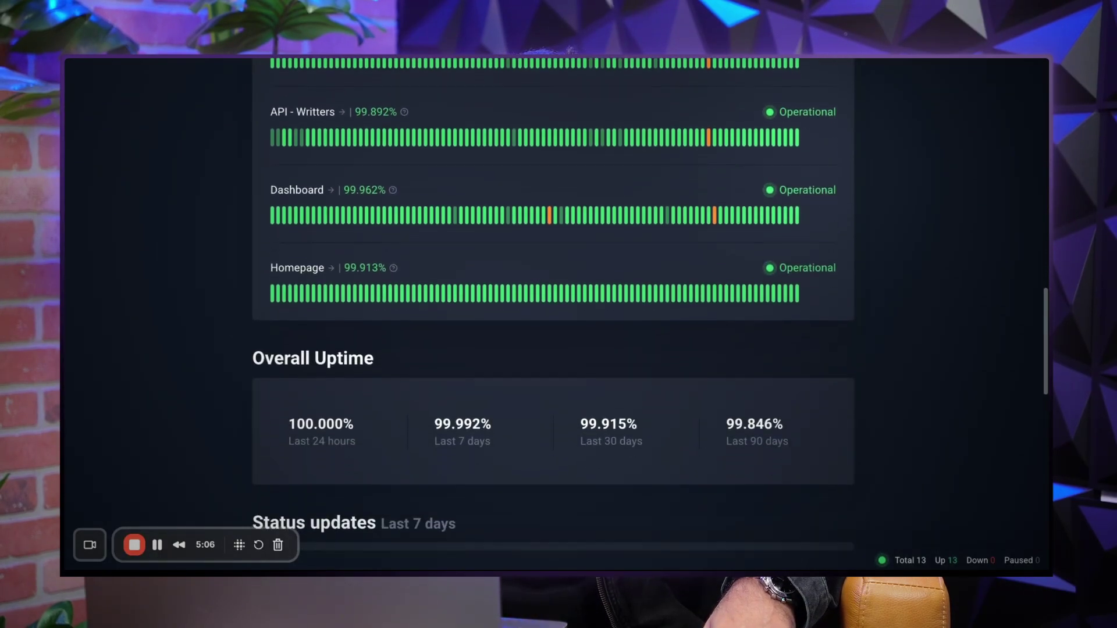
scroll(279, 351, "down", 1)
scroll(553, 306, "down", 1)
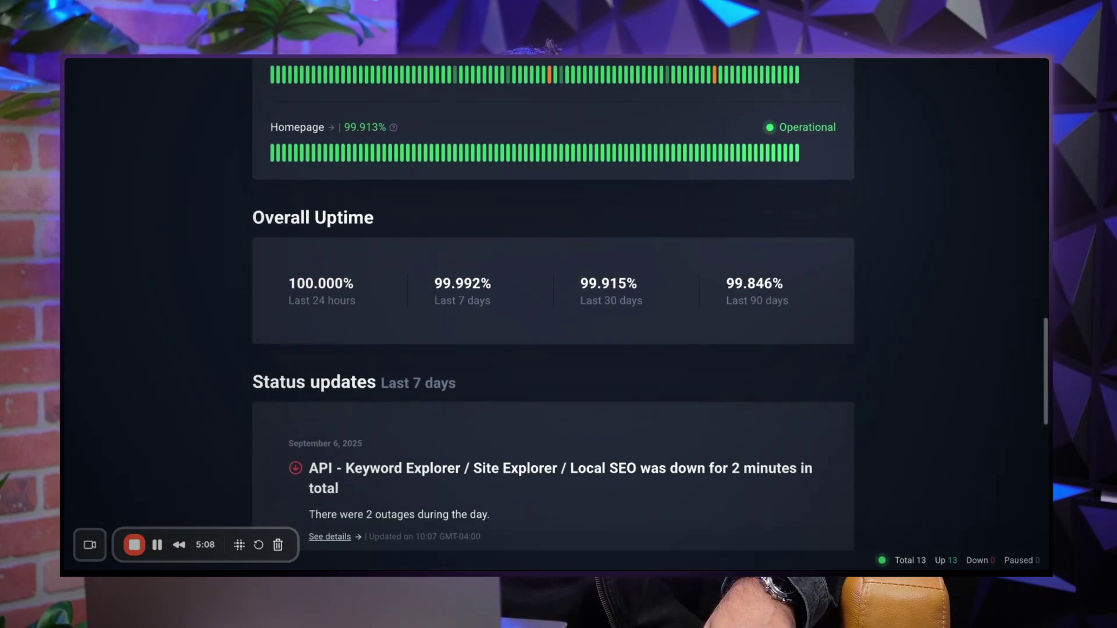
scroll(554, 306, "up", 1)
scroll(553, 306, "up", 2)
scroll(553, 306, "up", 1)
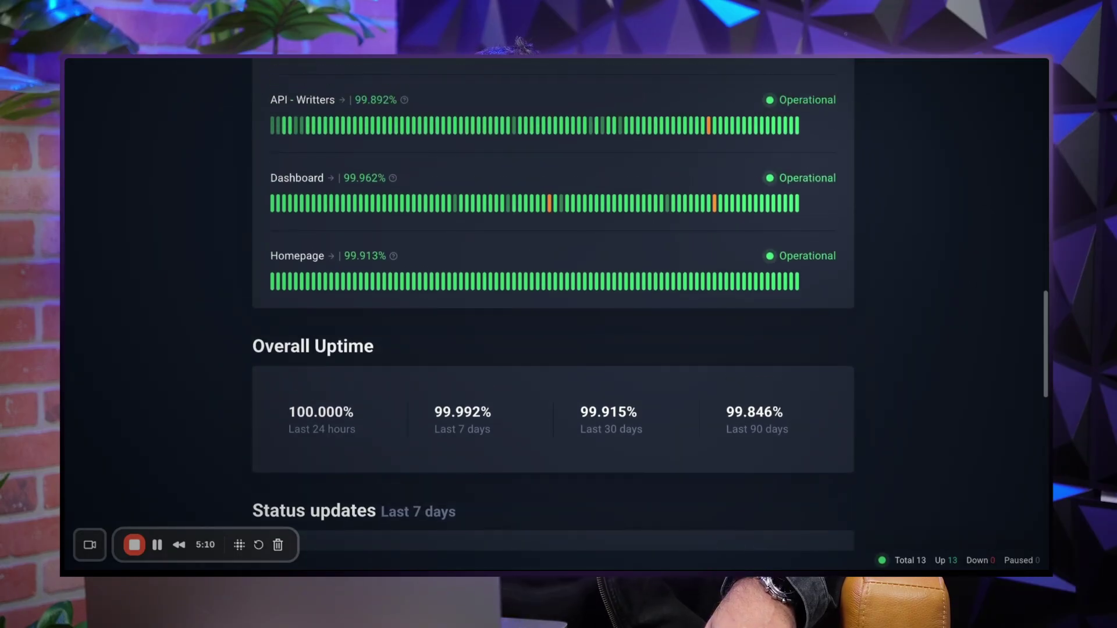